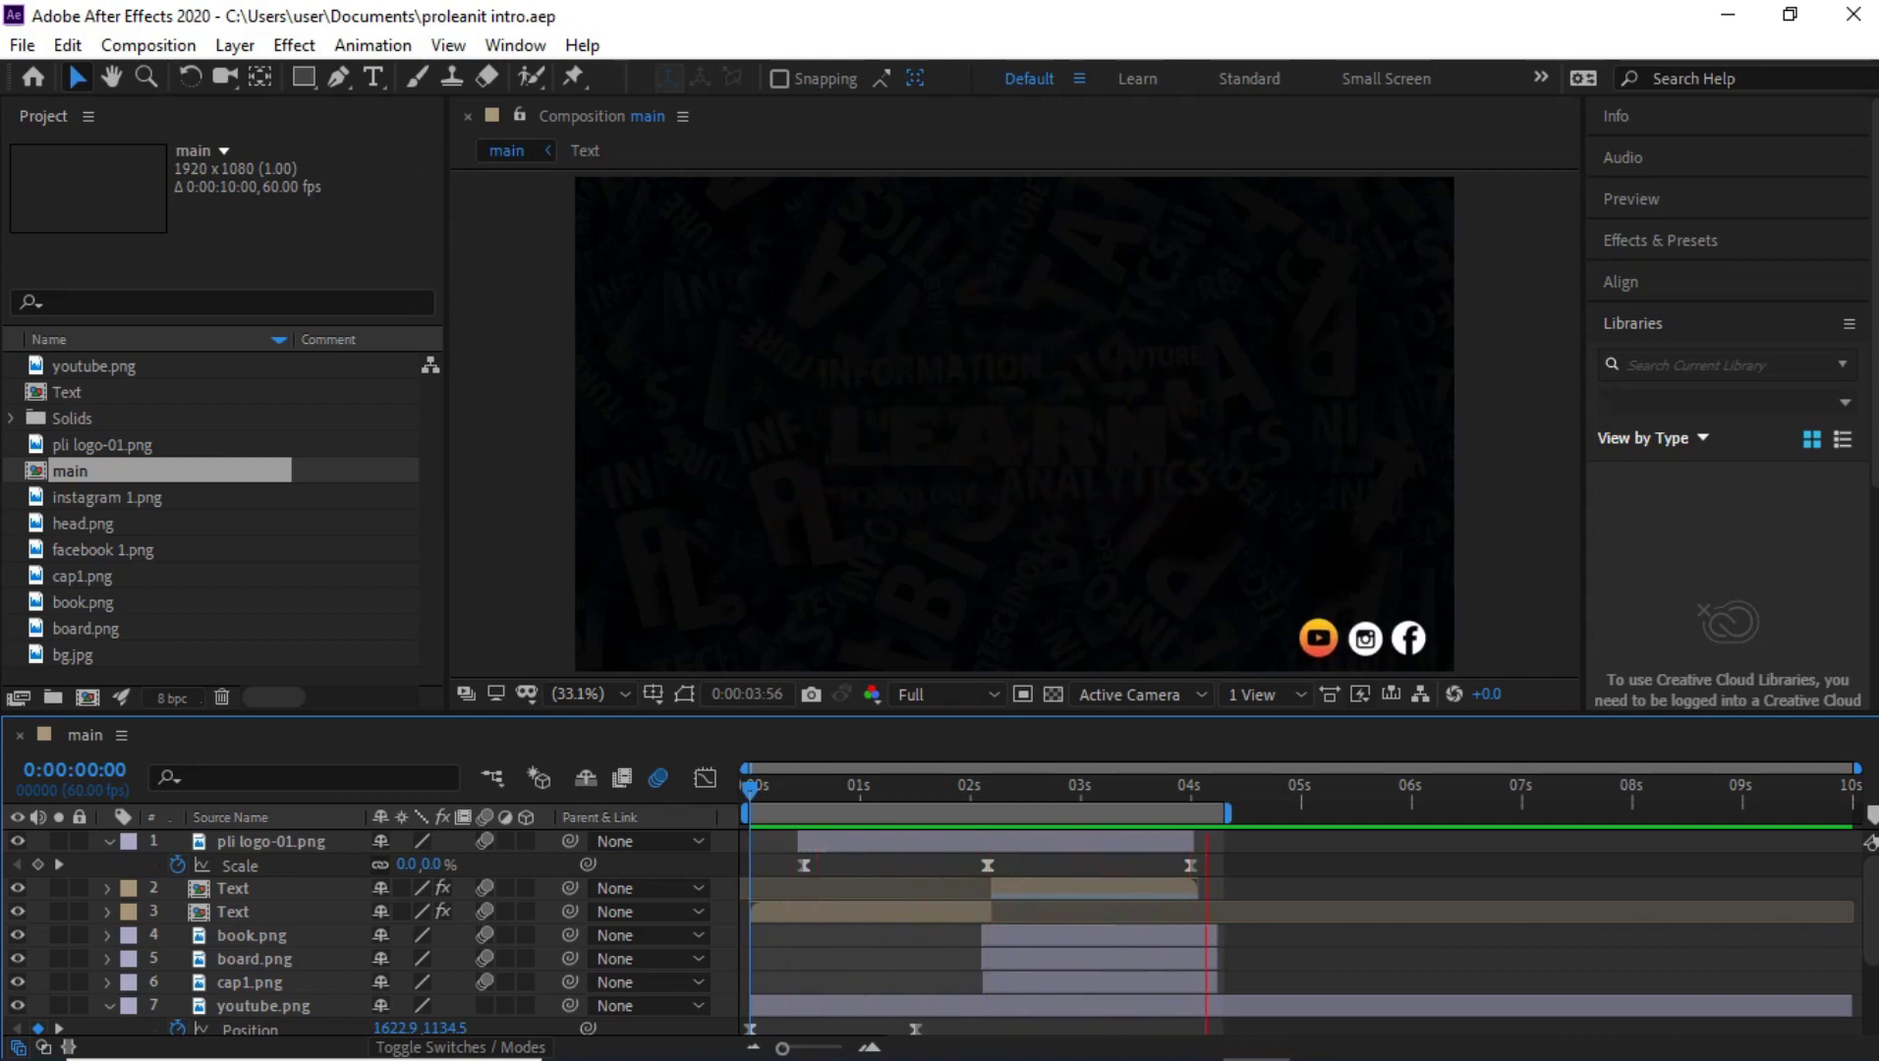
Add the main composition to the Render Queue and collapse the second queued item's settings
click(148, 46)
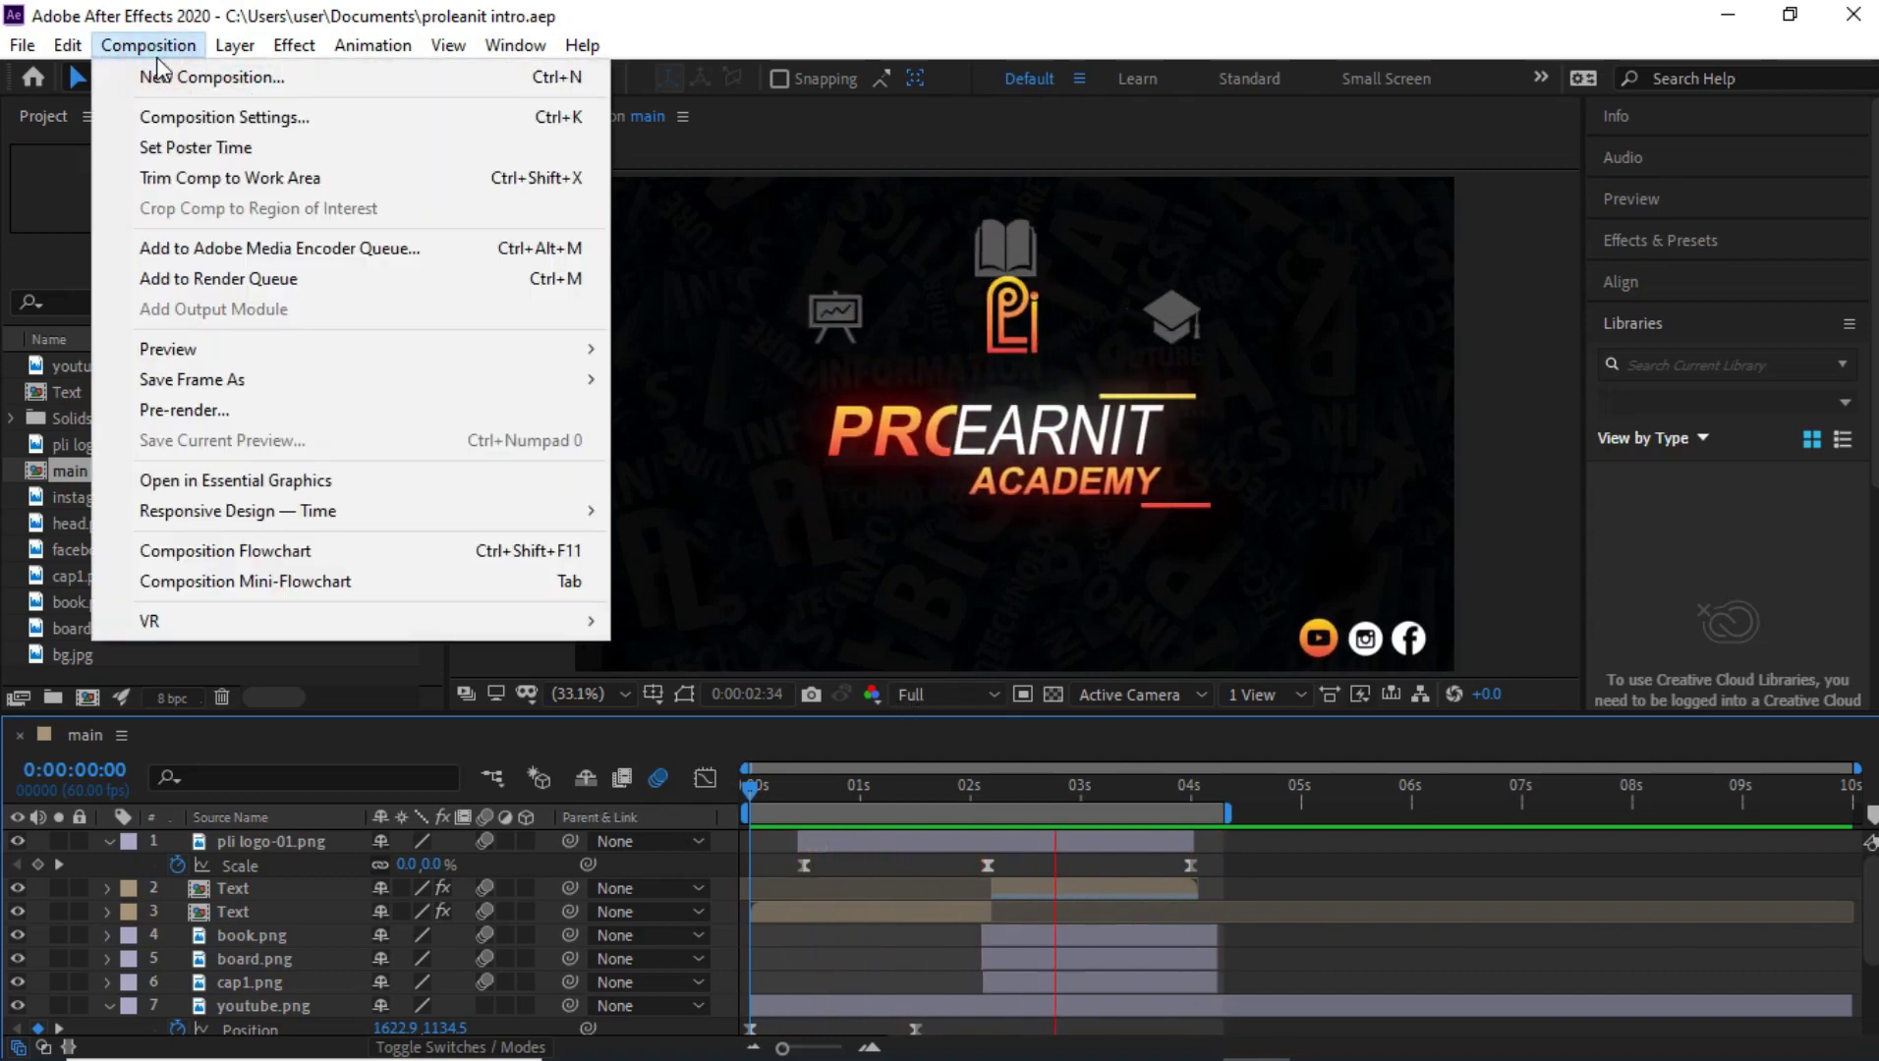
click(219, 281)
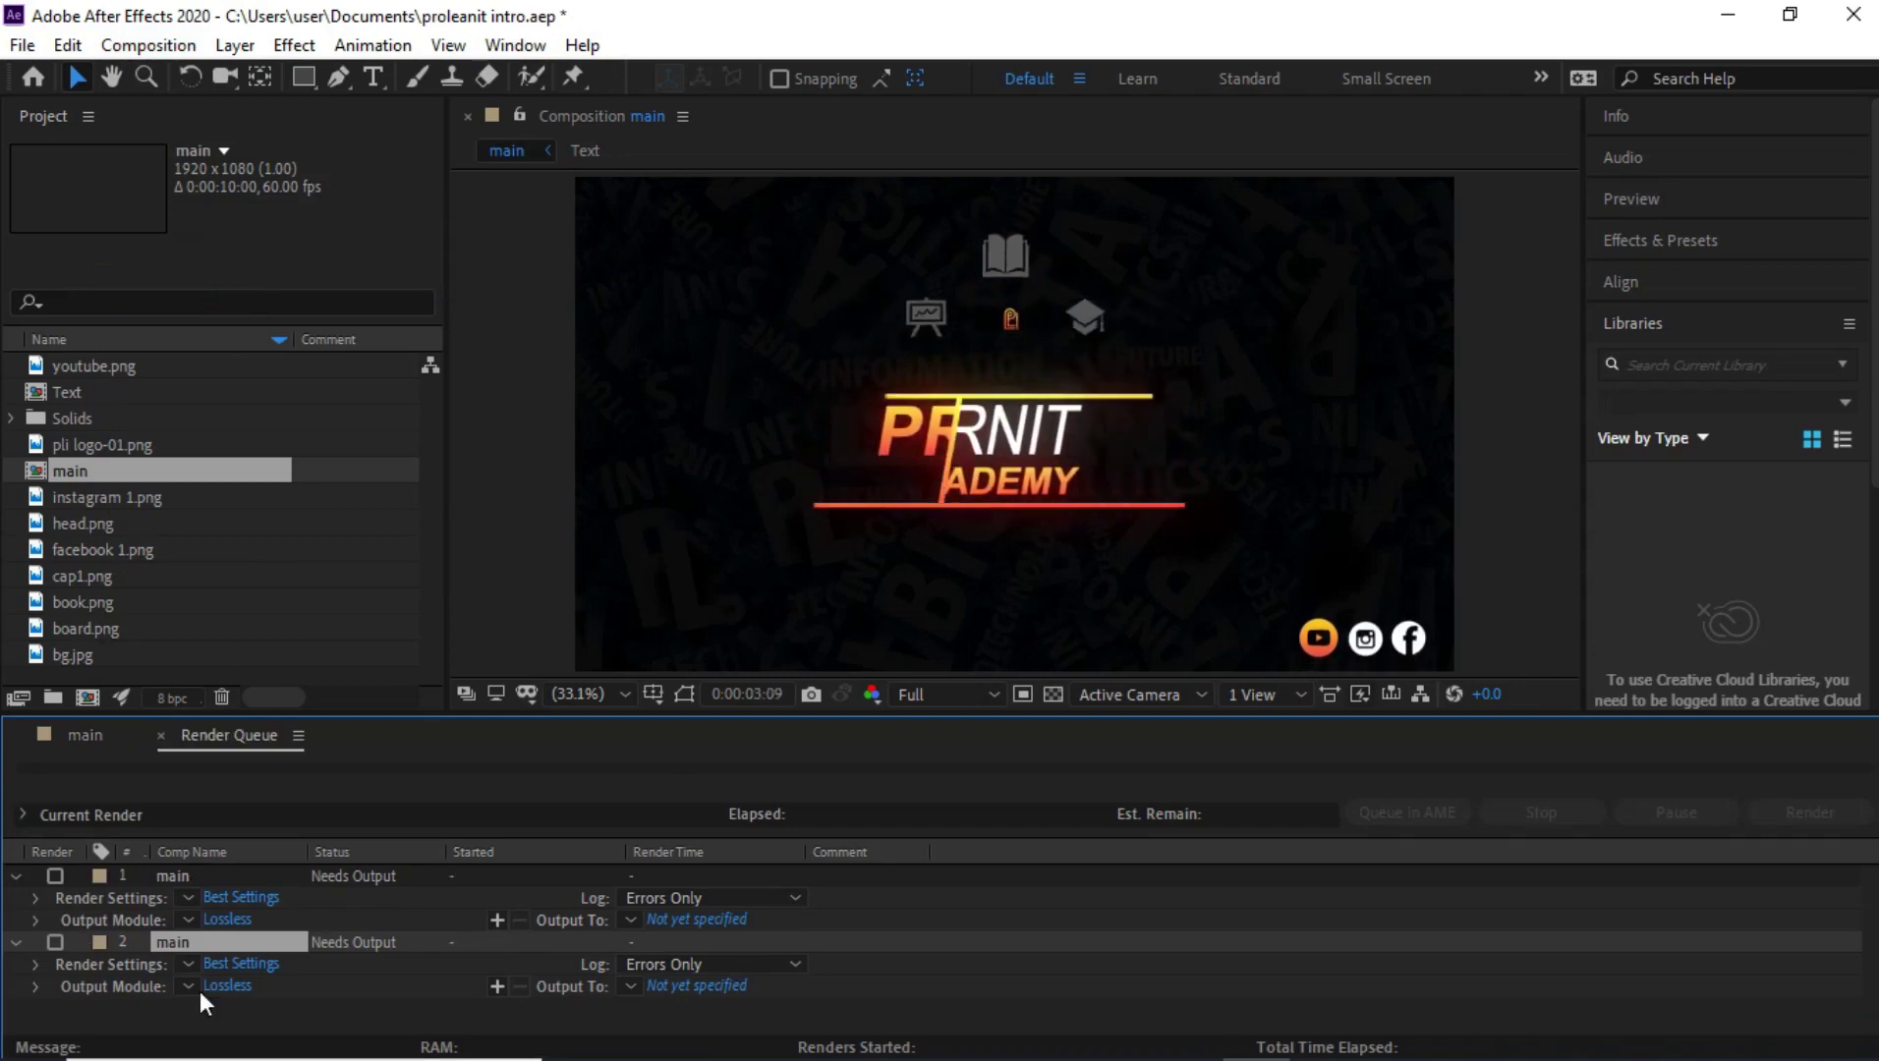
click(15, 942)
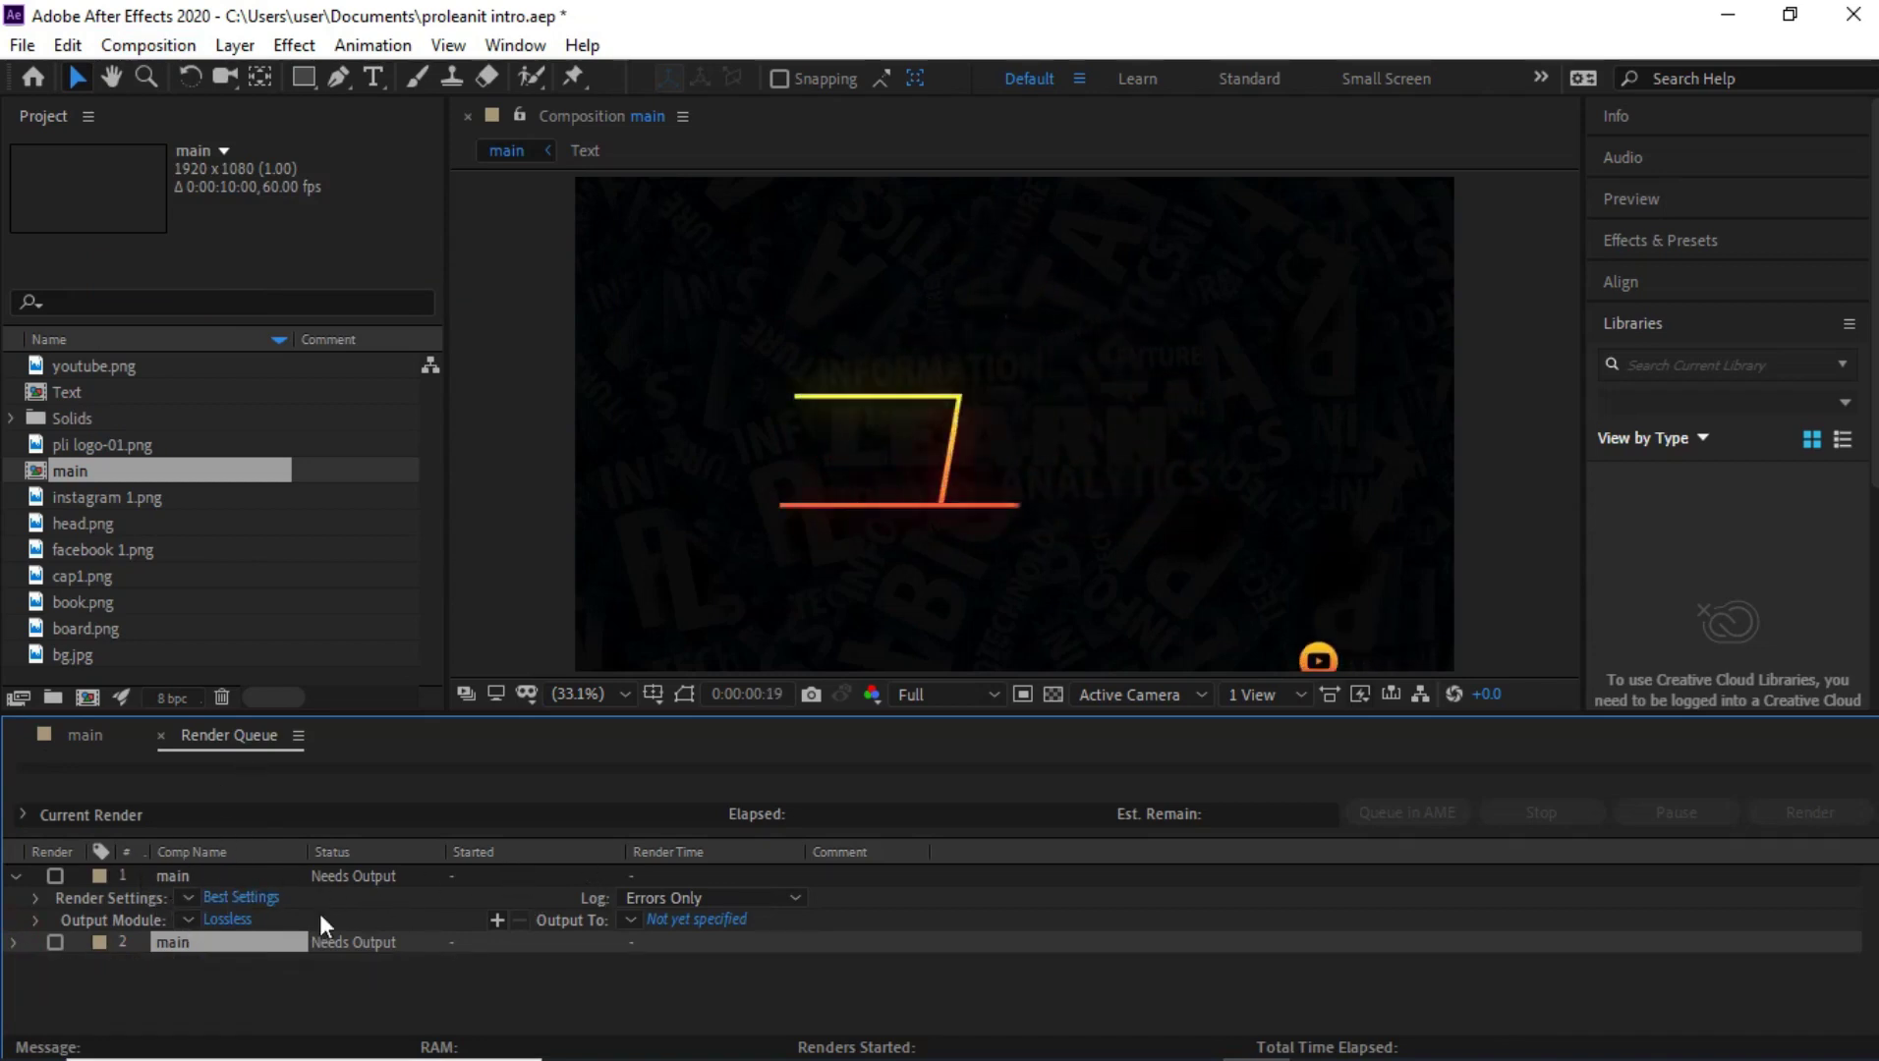
click(231, 921)
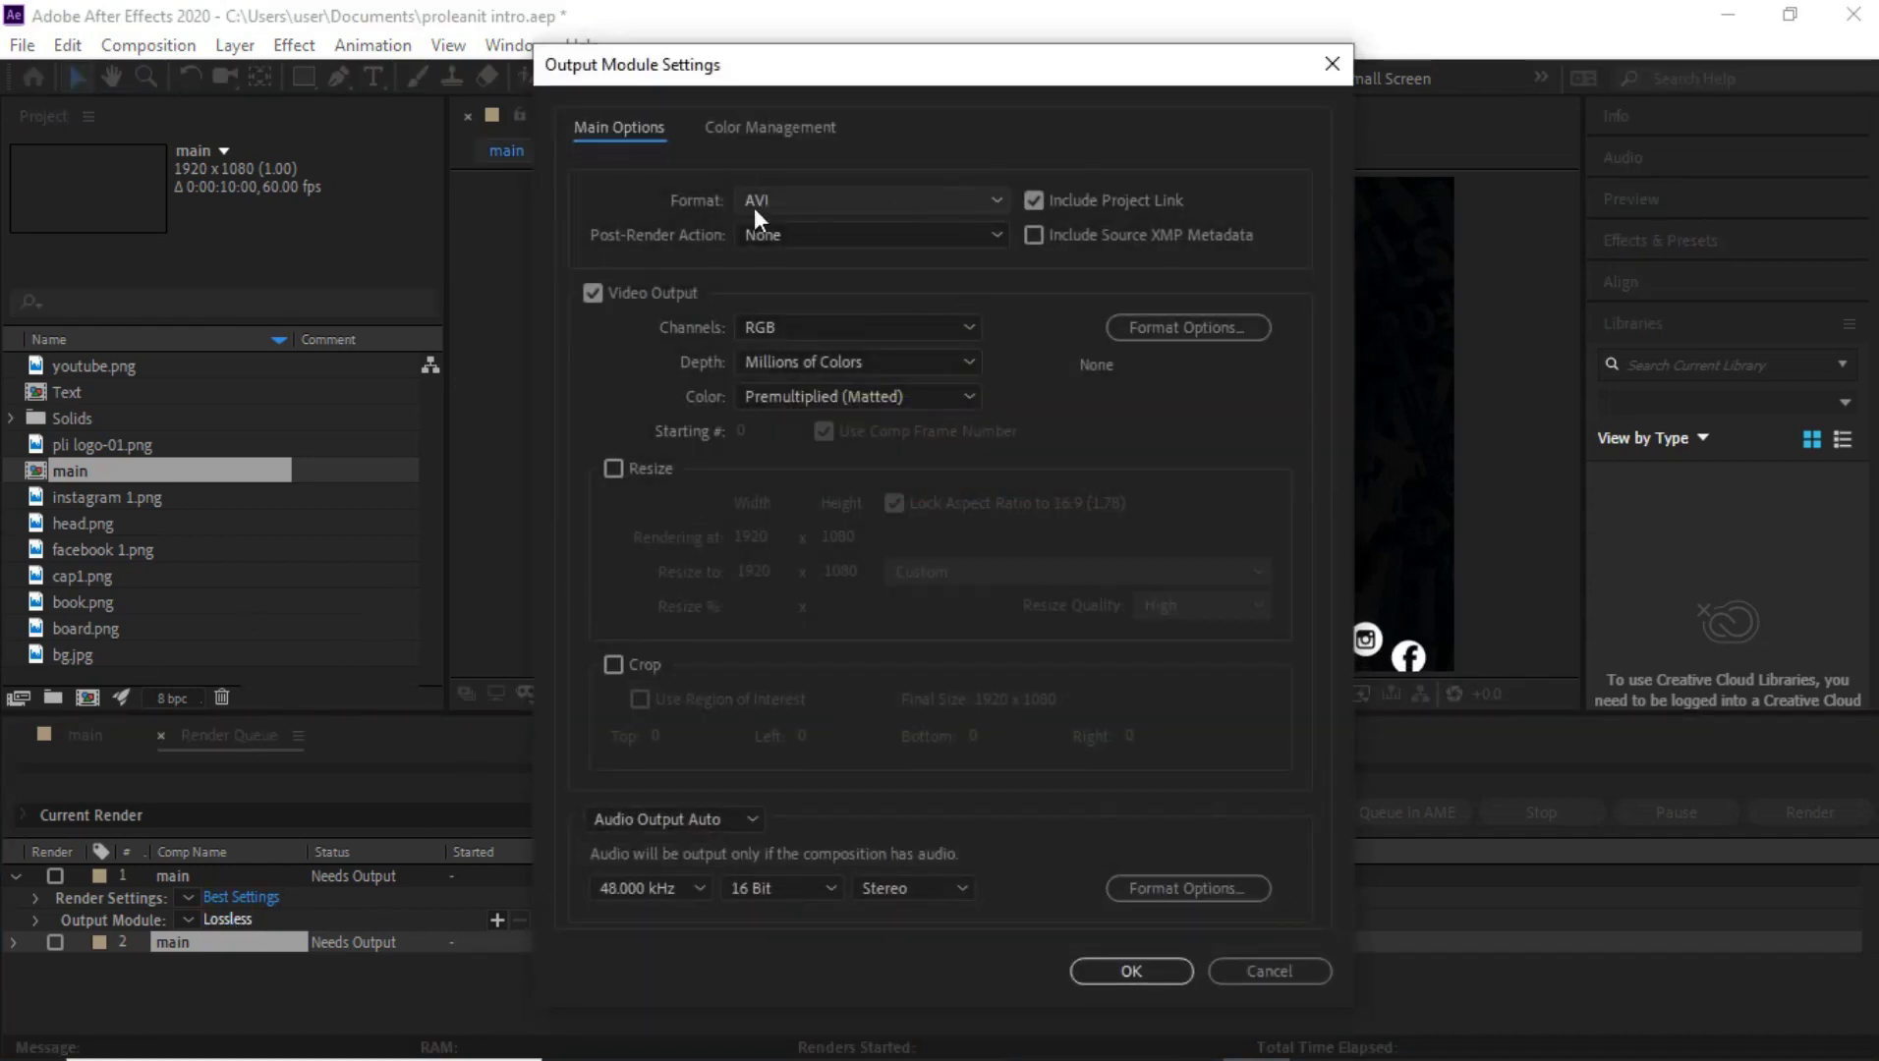
Change the first render item's output format from lossless AVI to QuickTime
click(948, 197)
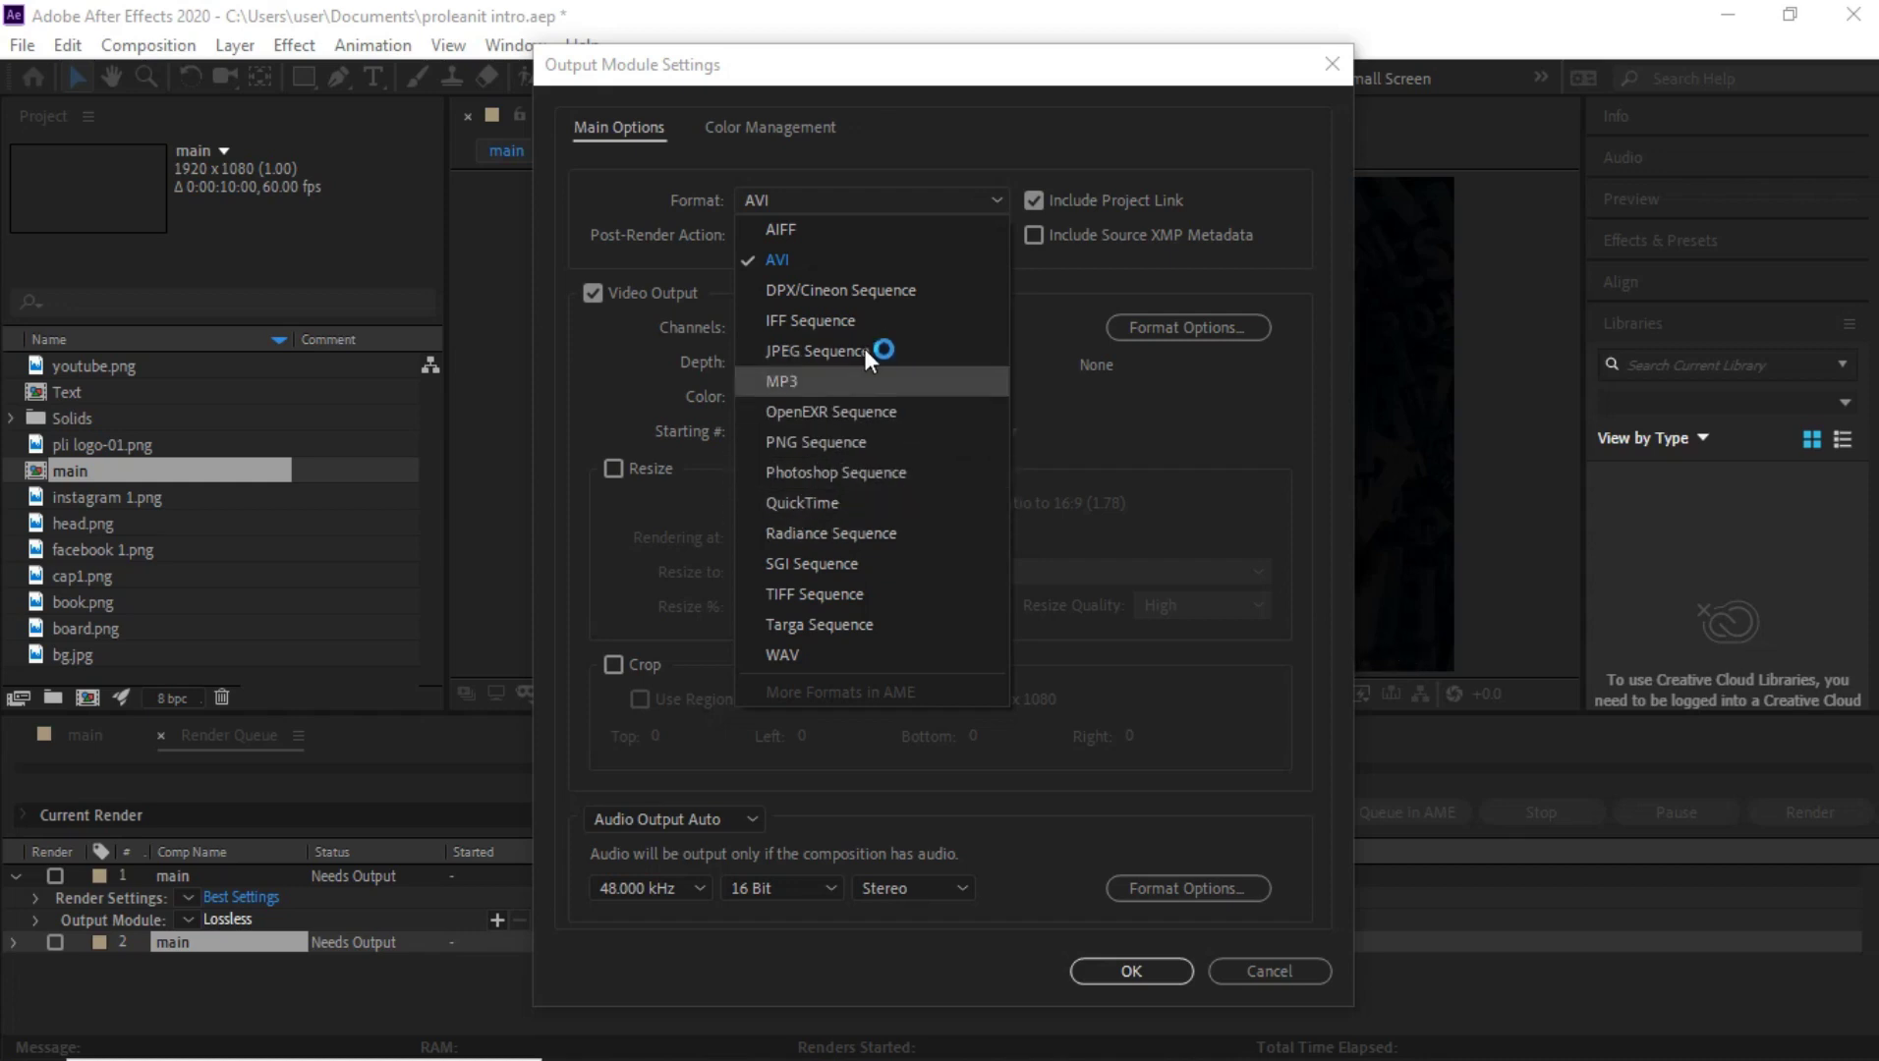
click(833, 500)
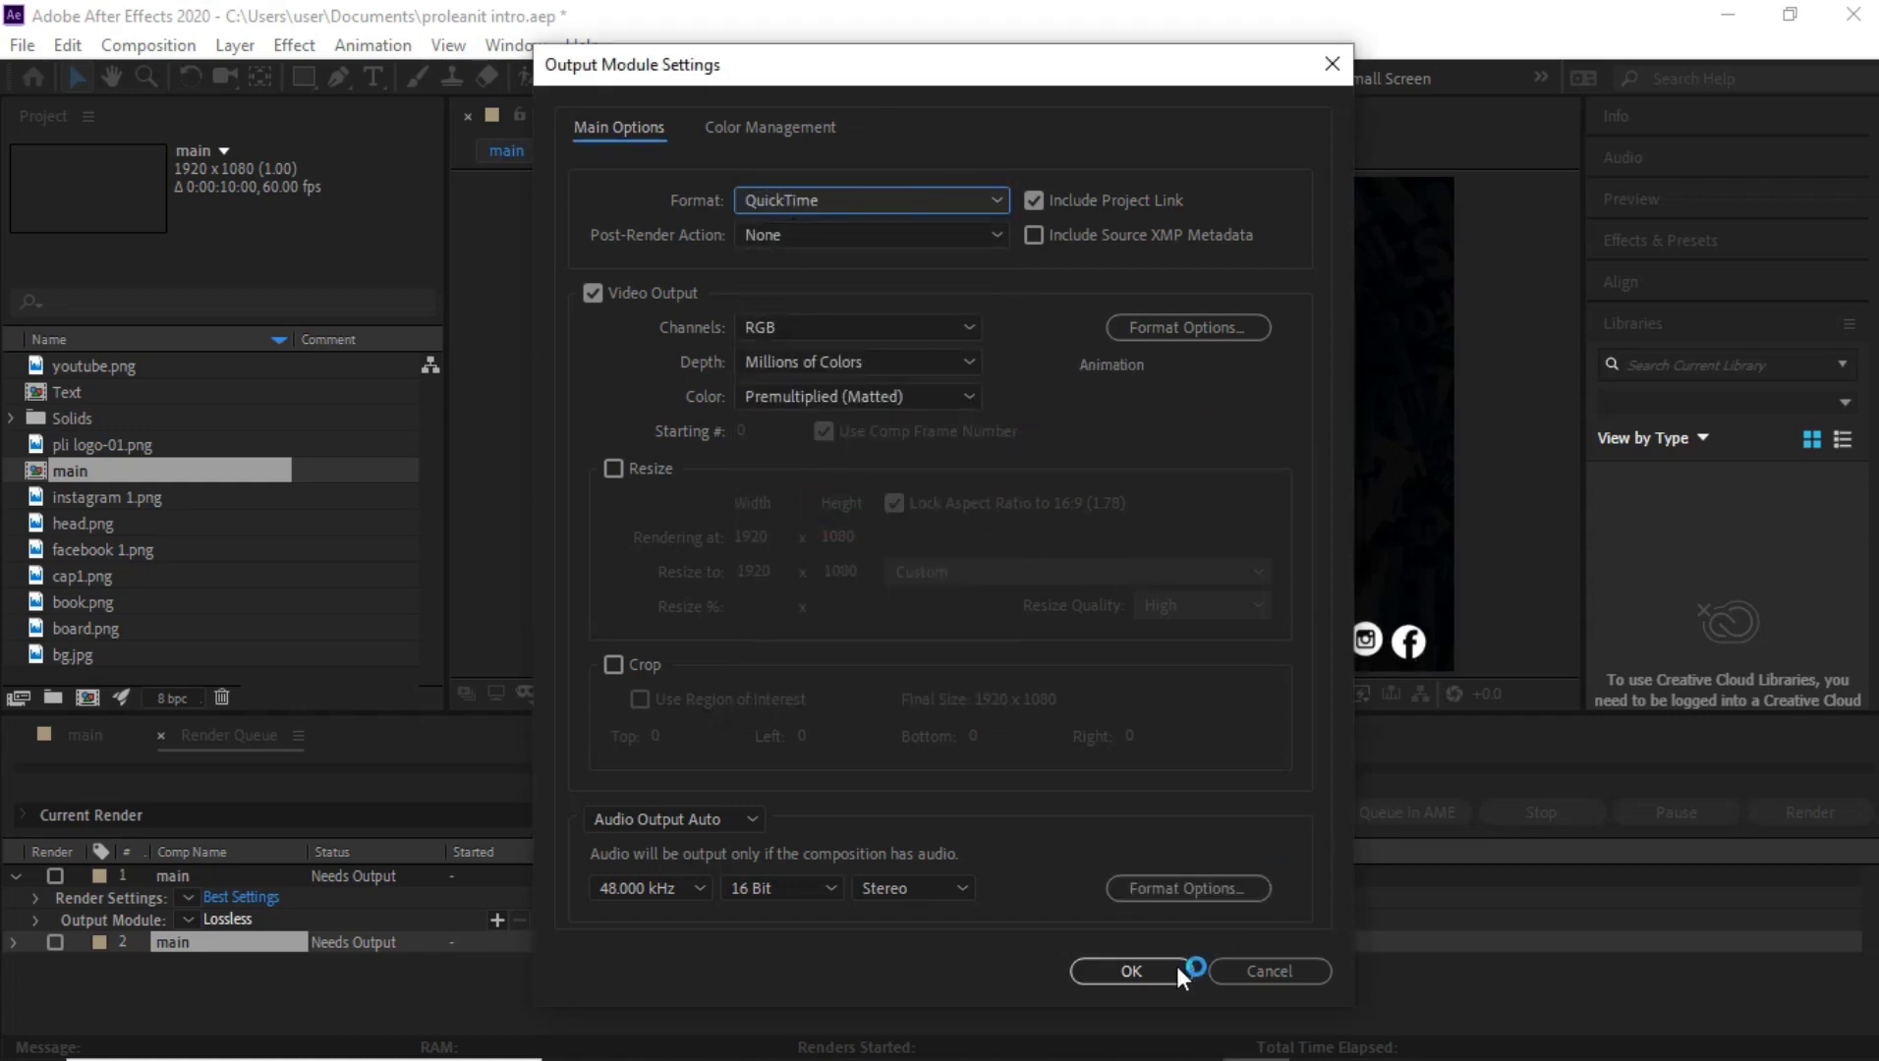
click(1130, 969)
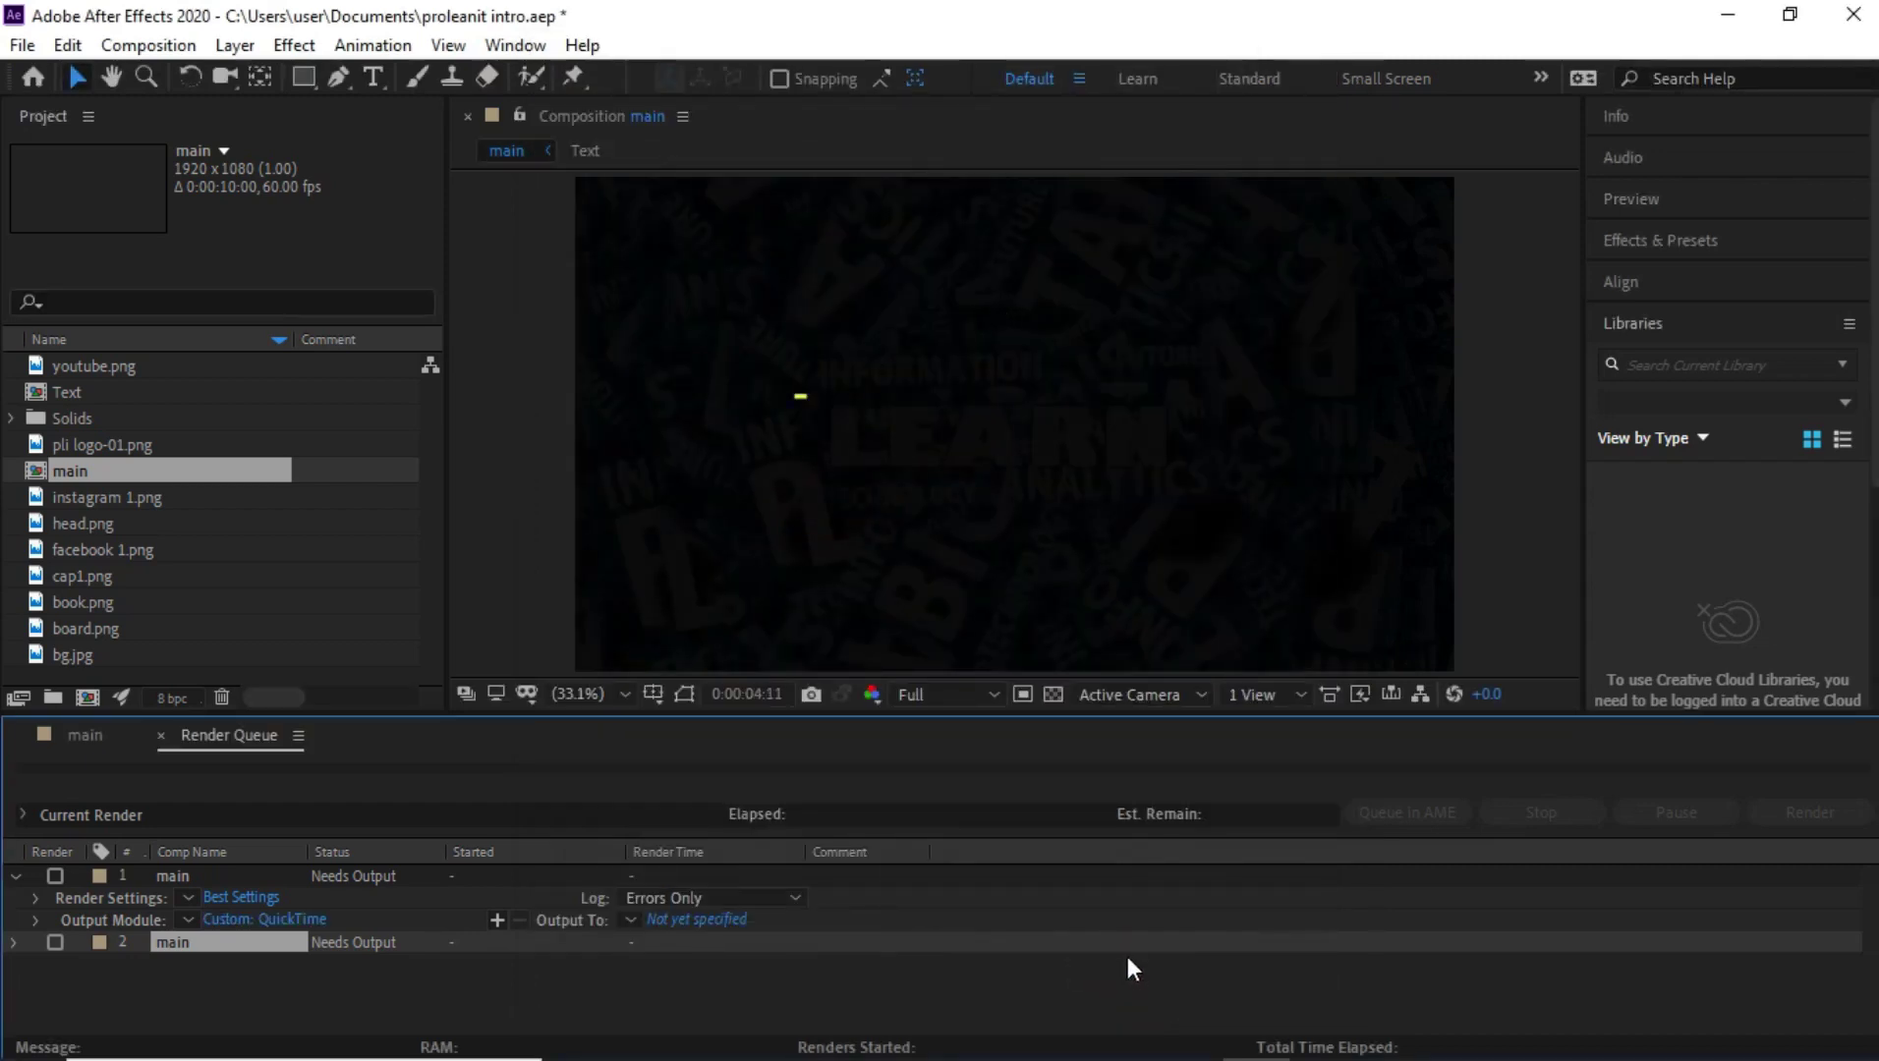
Save the render output as main.mov, QuickTime type, in the Documents folder
click(704, 916)
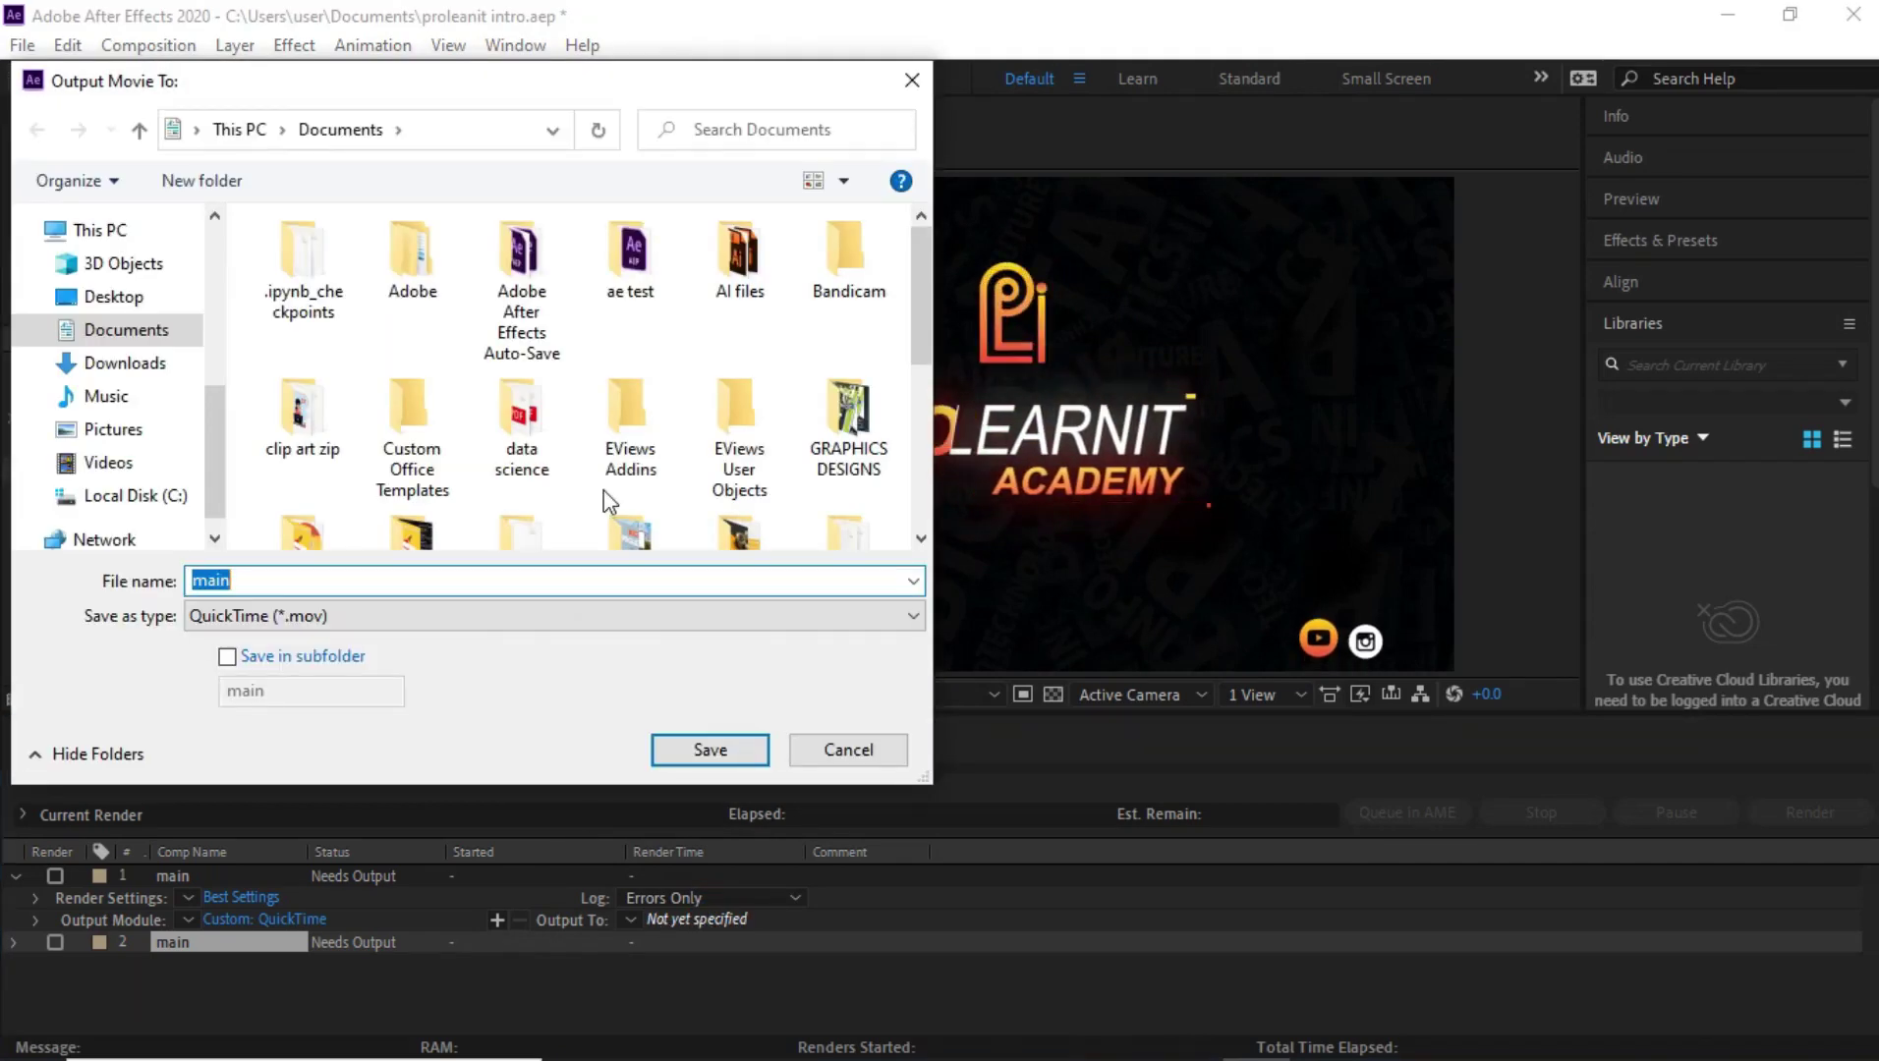
scroll(791, 346, down, 5)
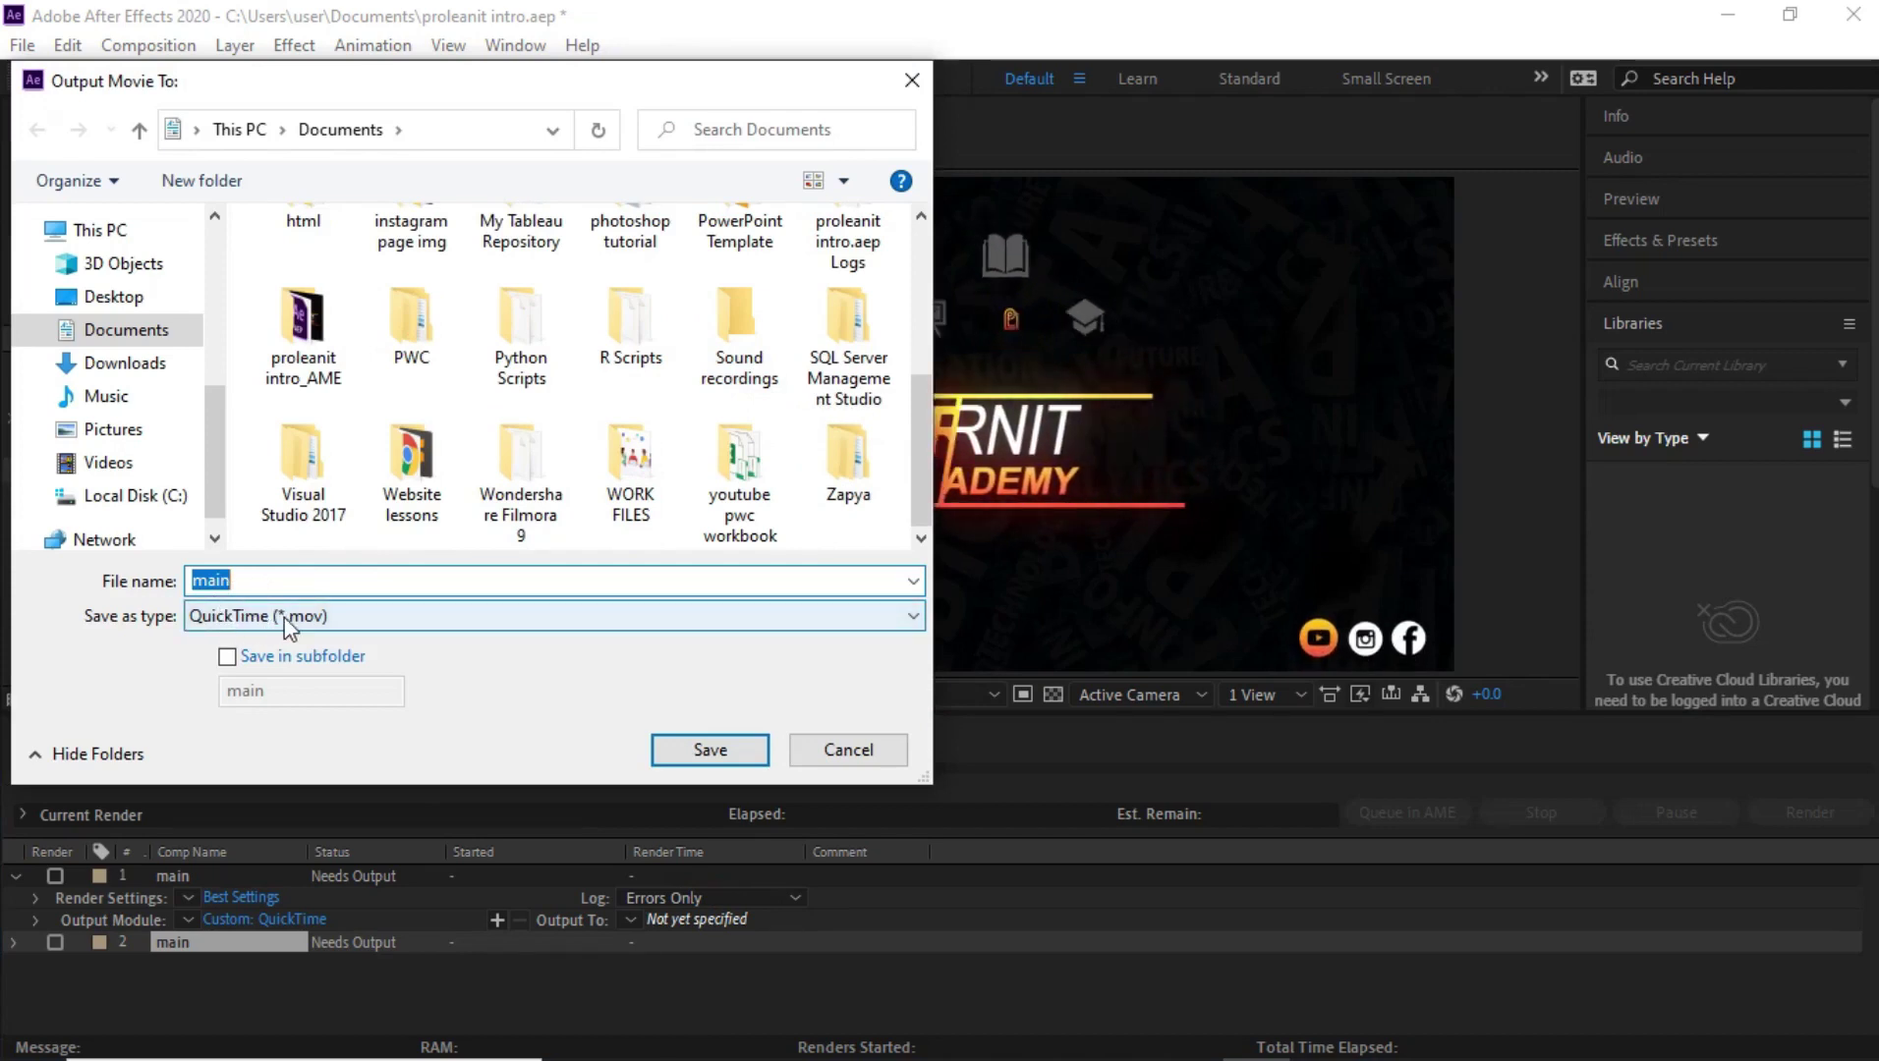
click(377, 617)
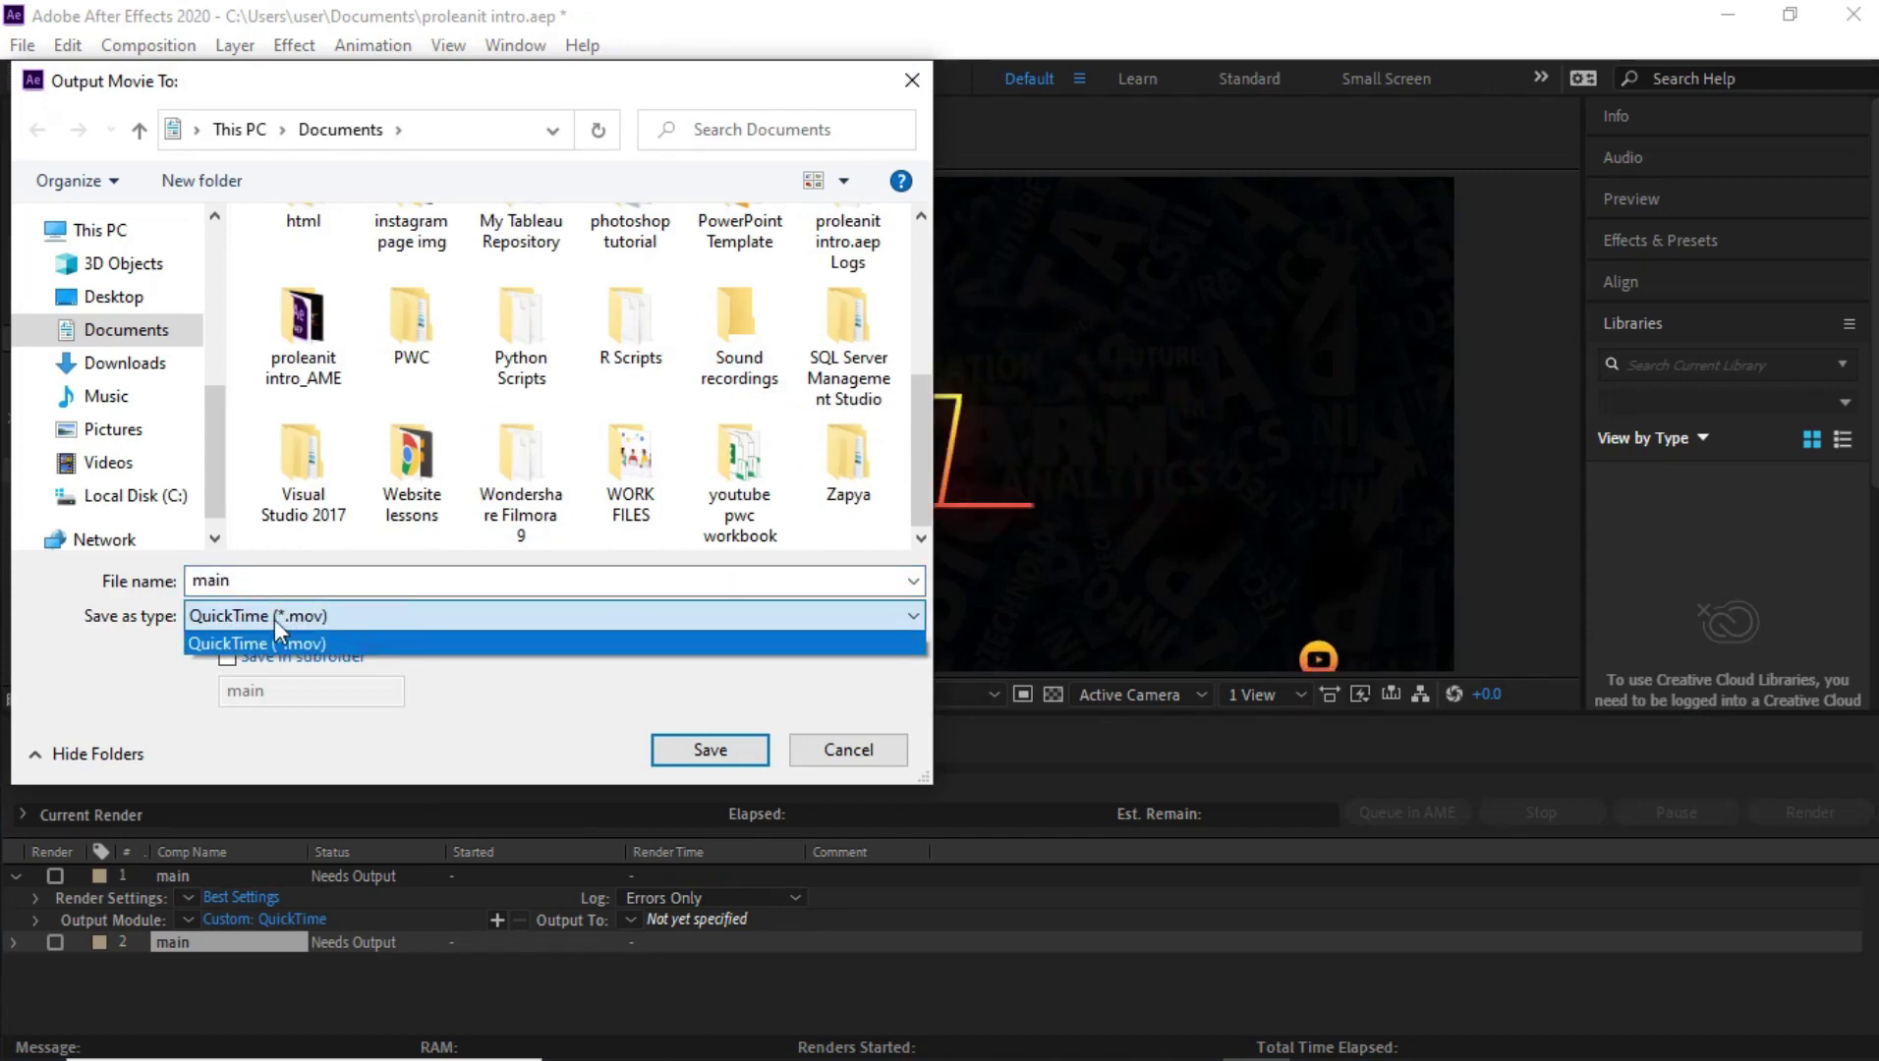
click(333, 645)
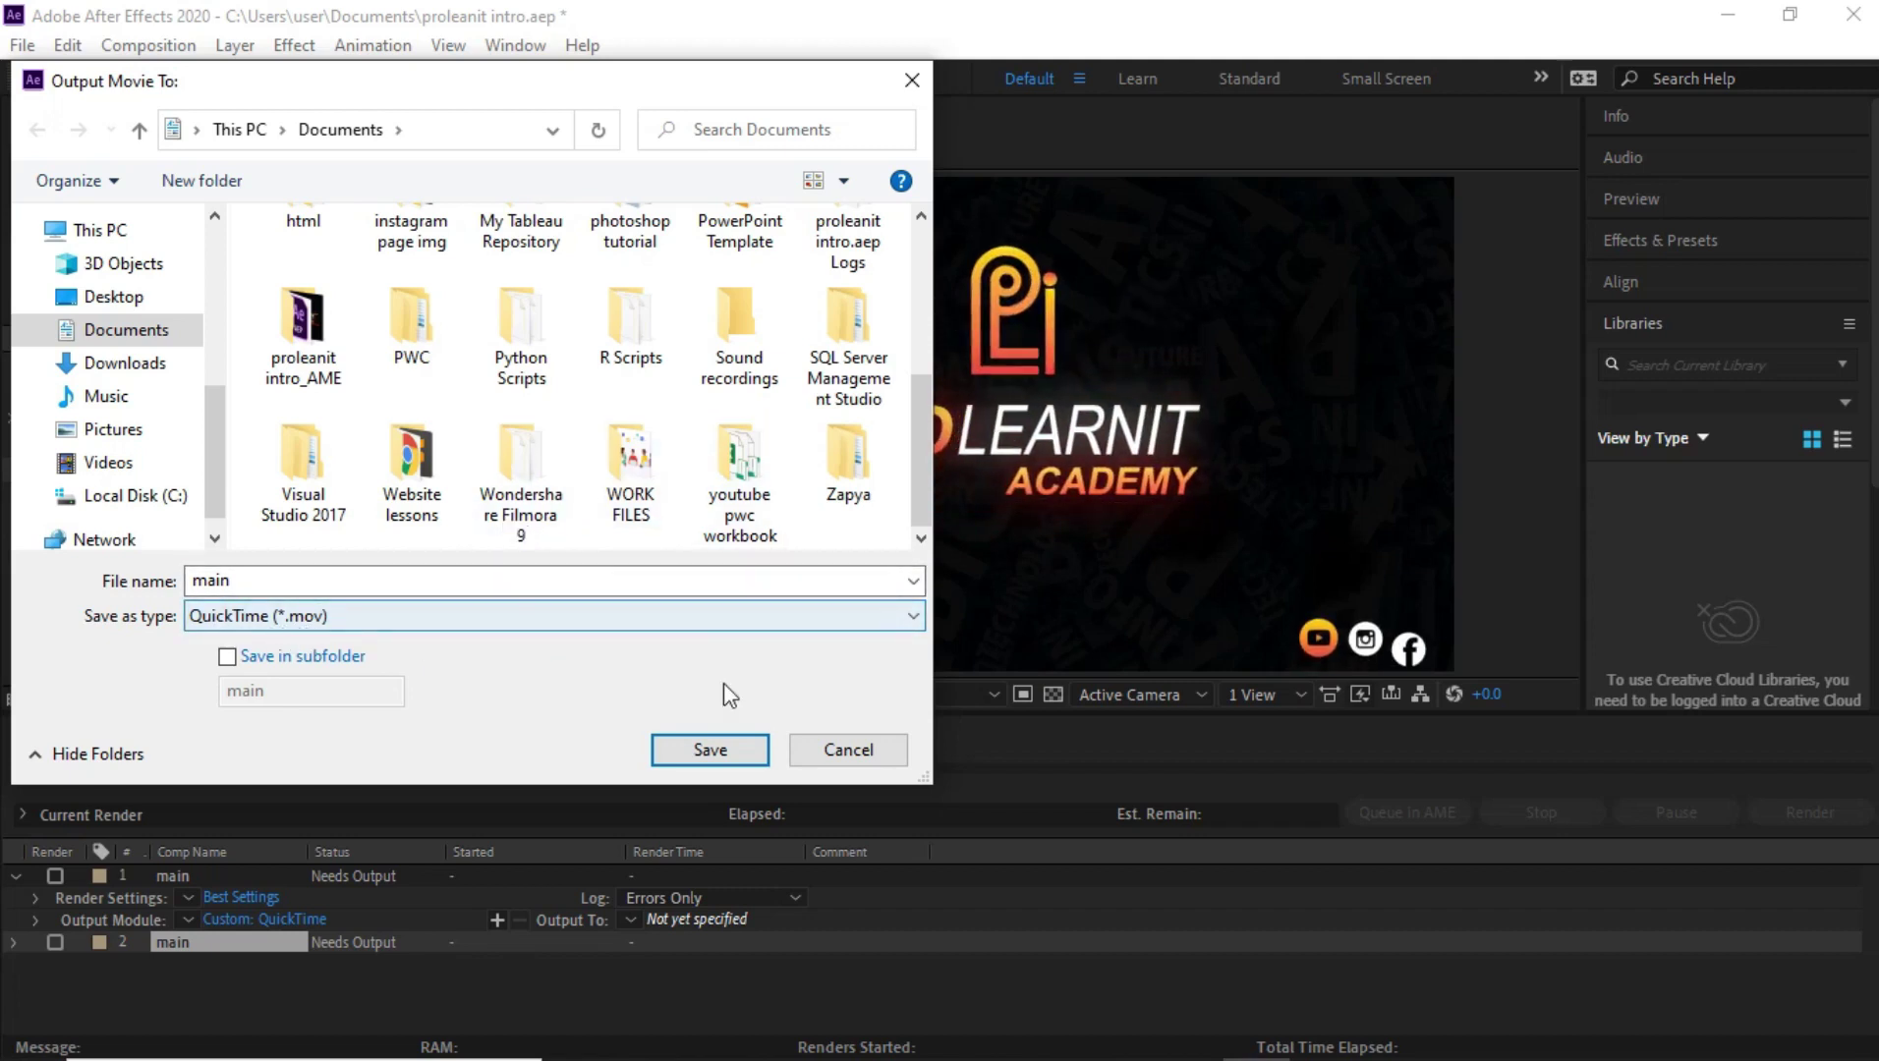
click(712, 749)
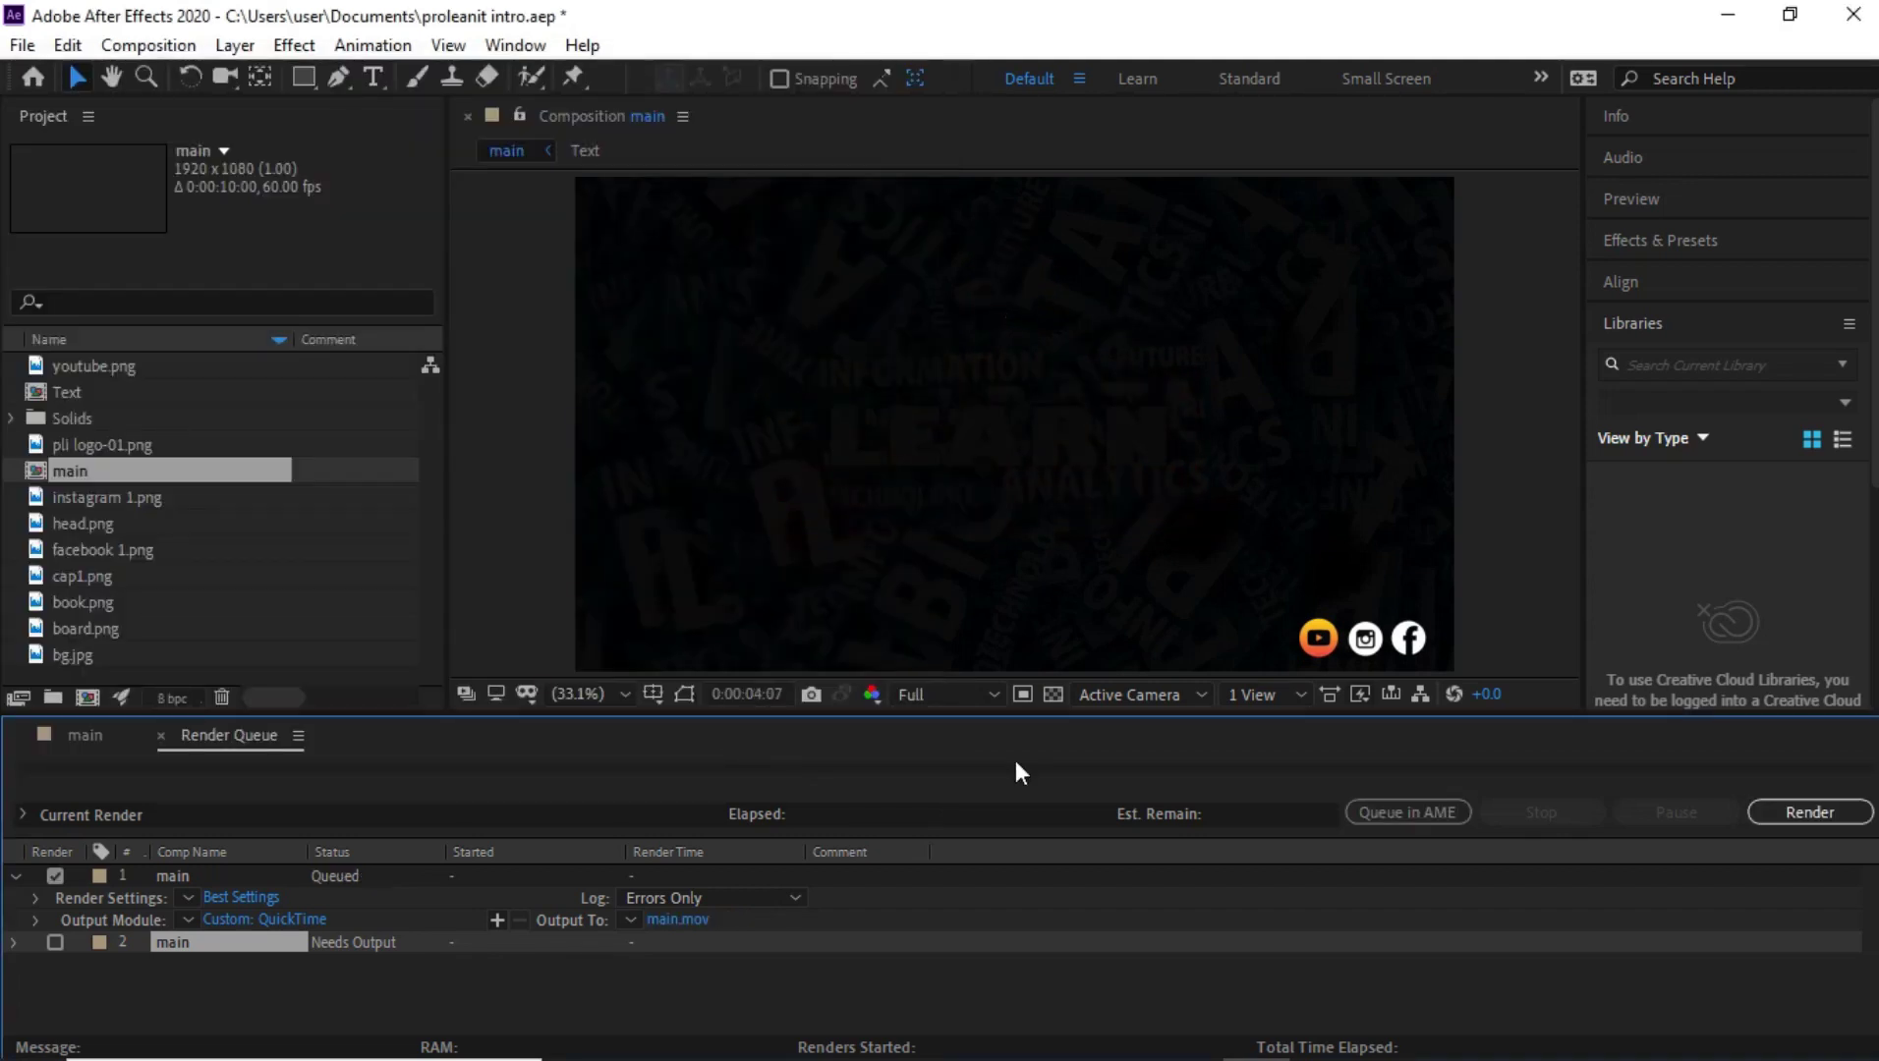
Render the queued composition to main.mov, finishing in 28 seconds
click(1797, 811)
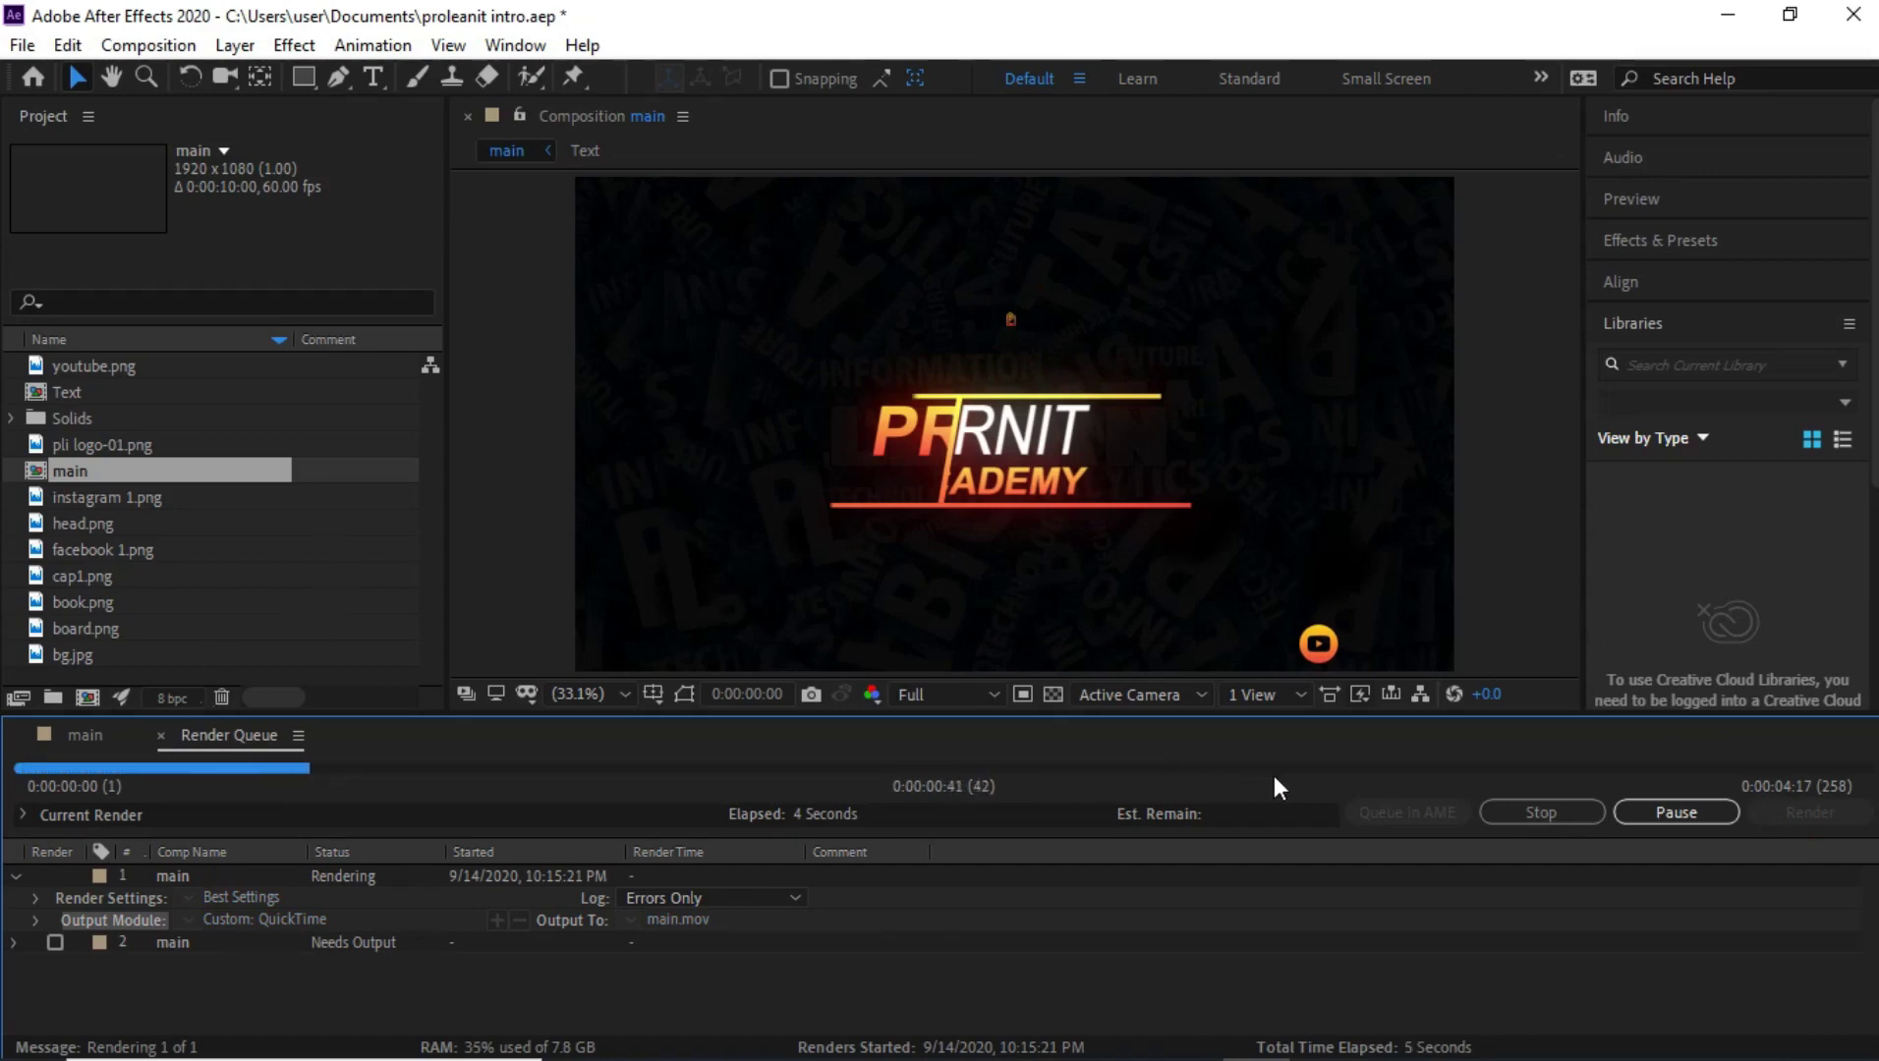
mouse_move(658, 1056)
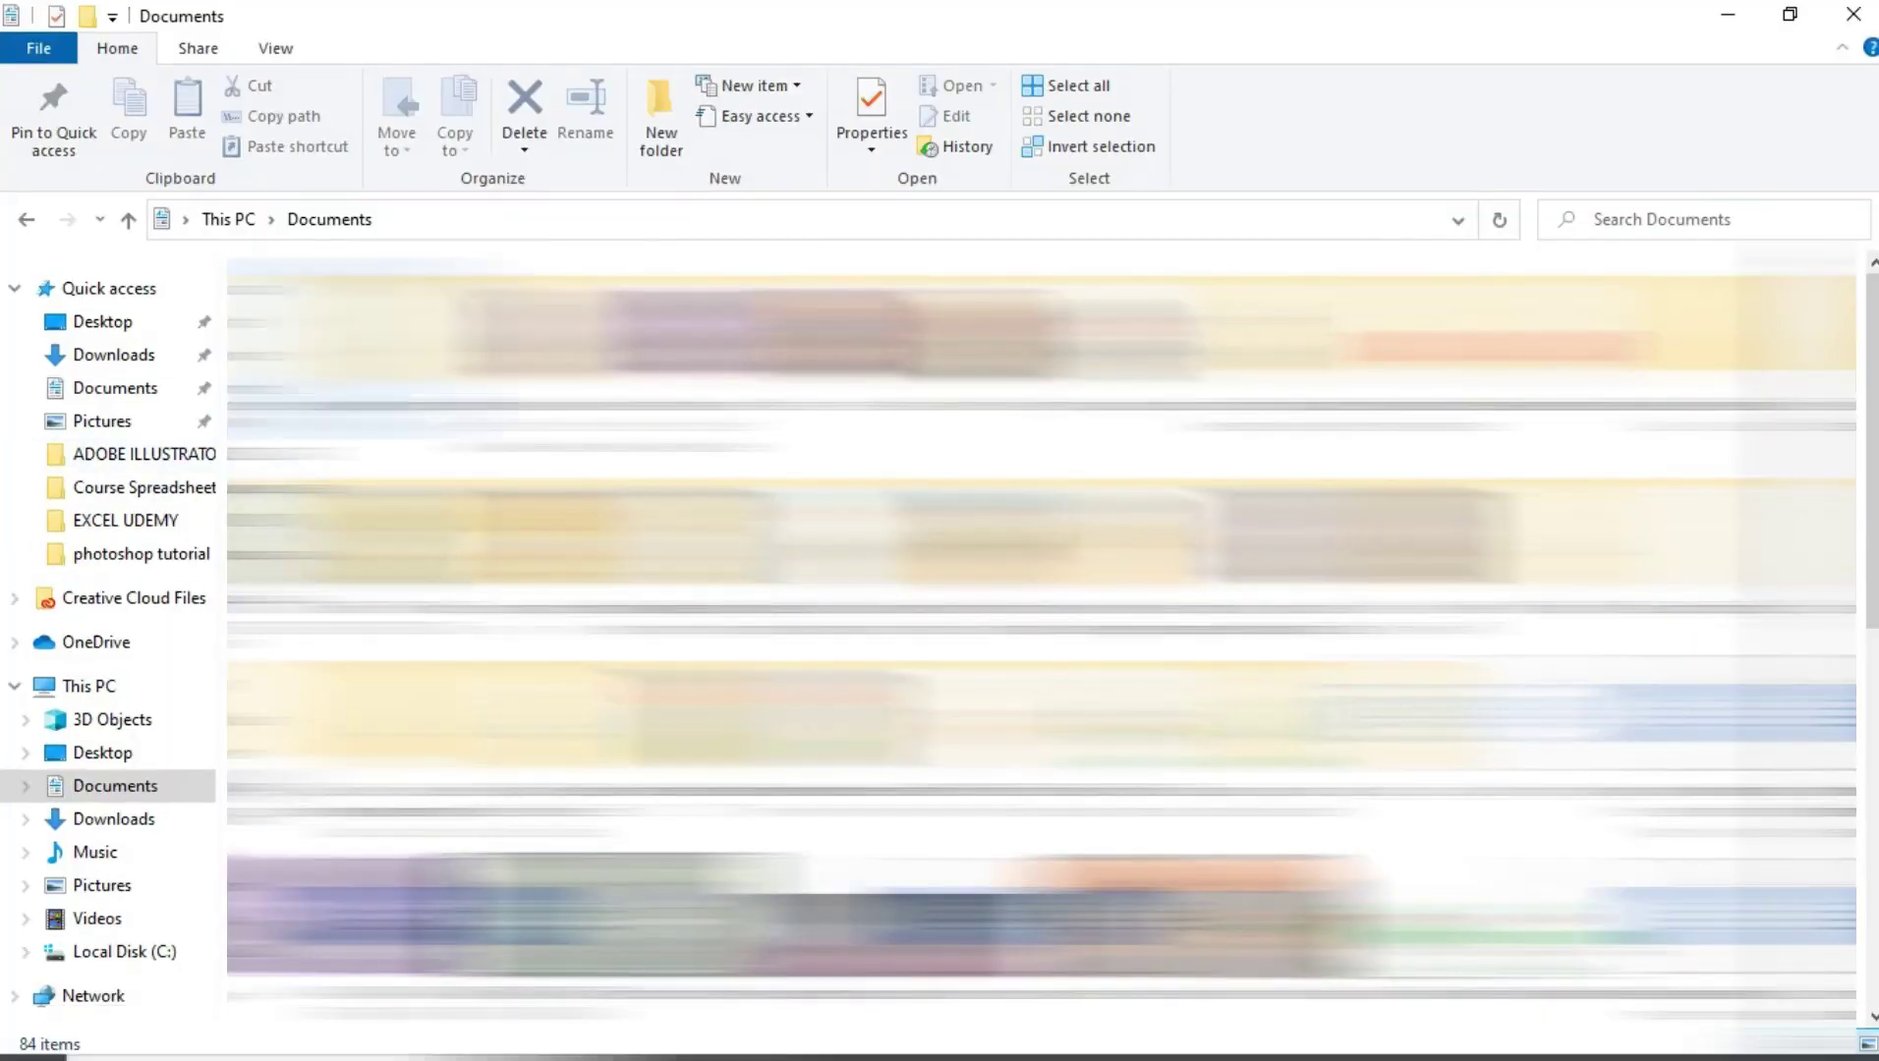
Select main.mov in Documents and check its Open-with apps without choosing one
scroll(1042, 629, down, 5)
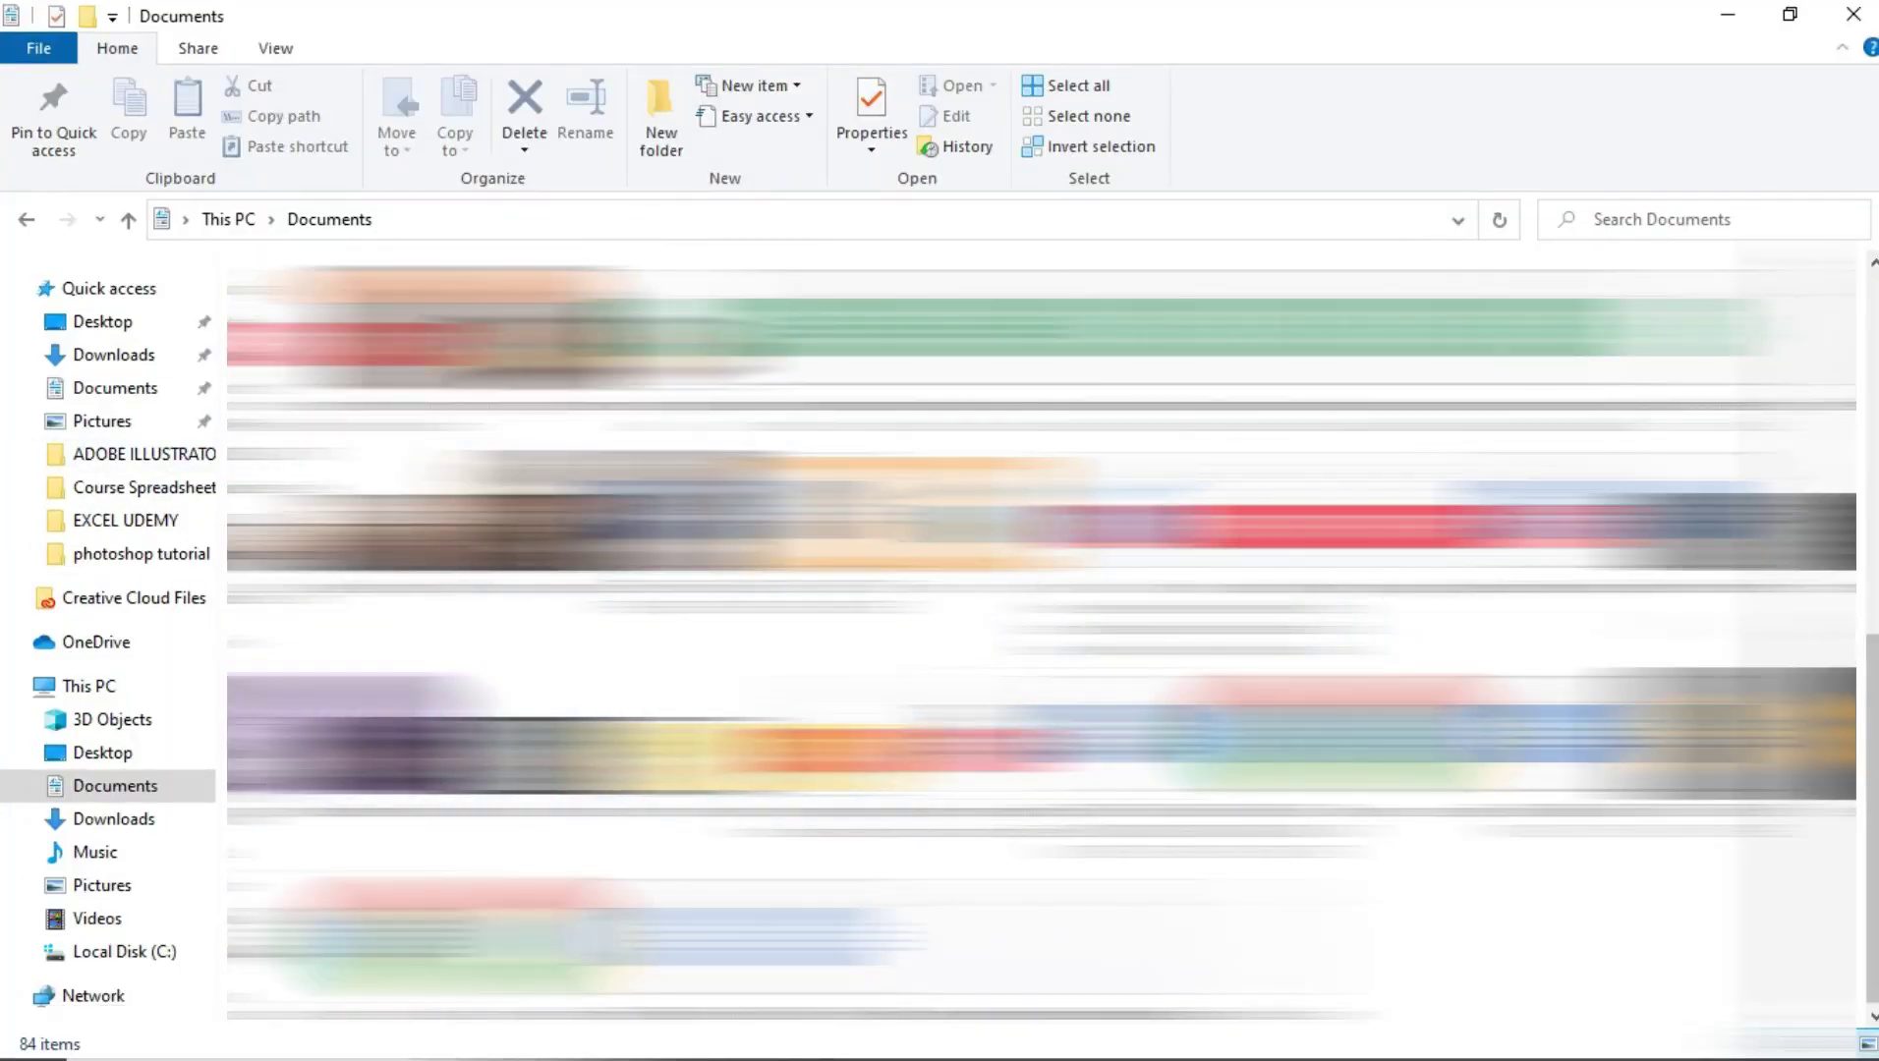
click(1039, 565)
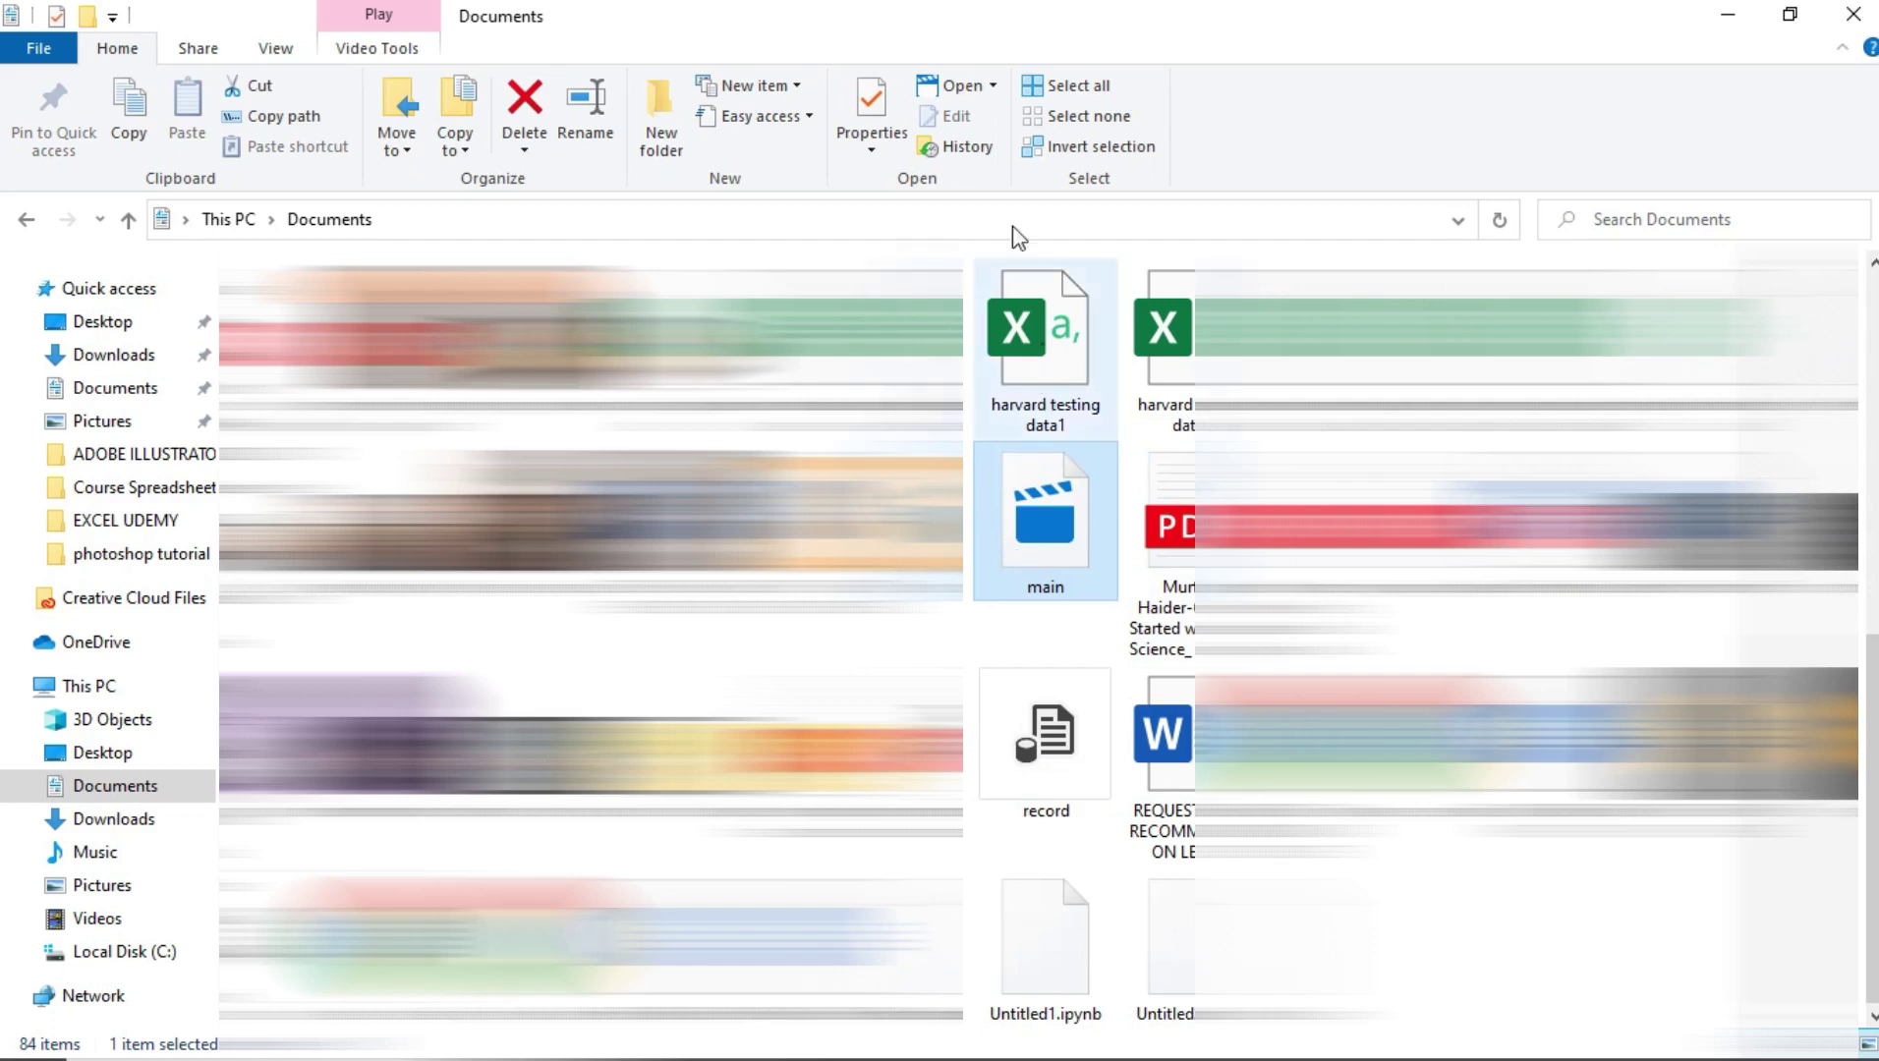
click(995, 86)
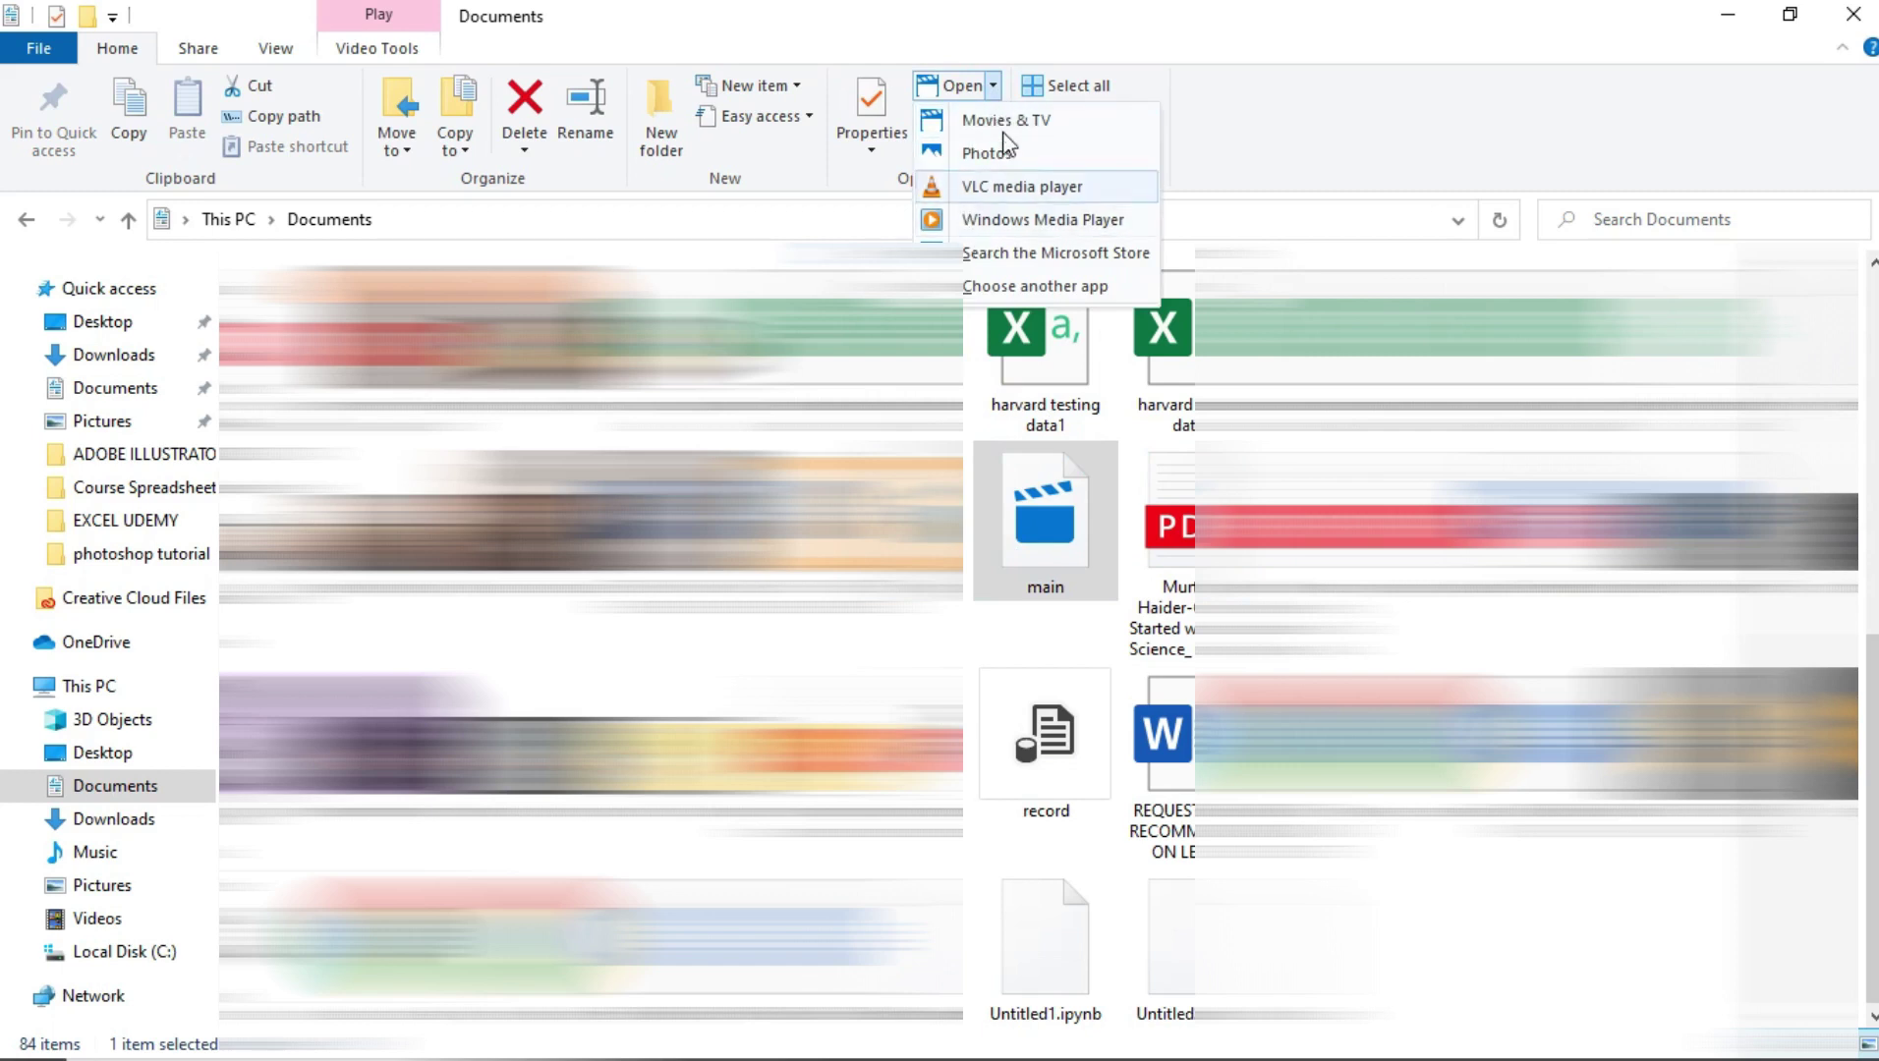
click(992, 86)
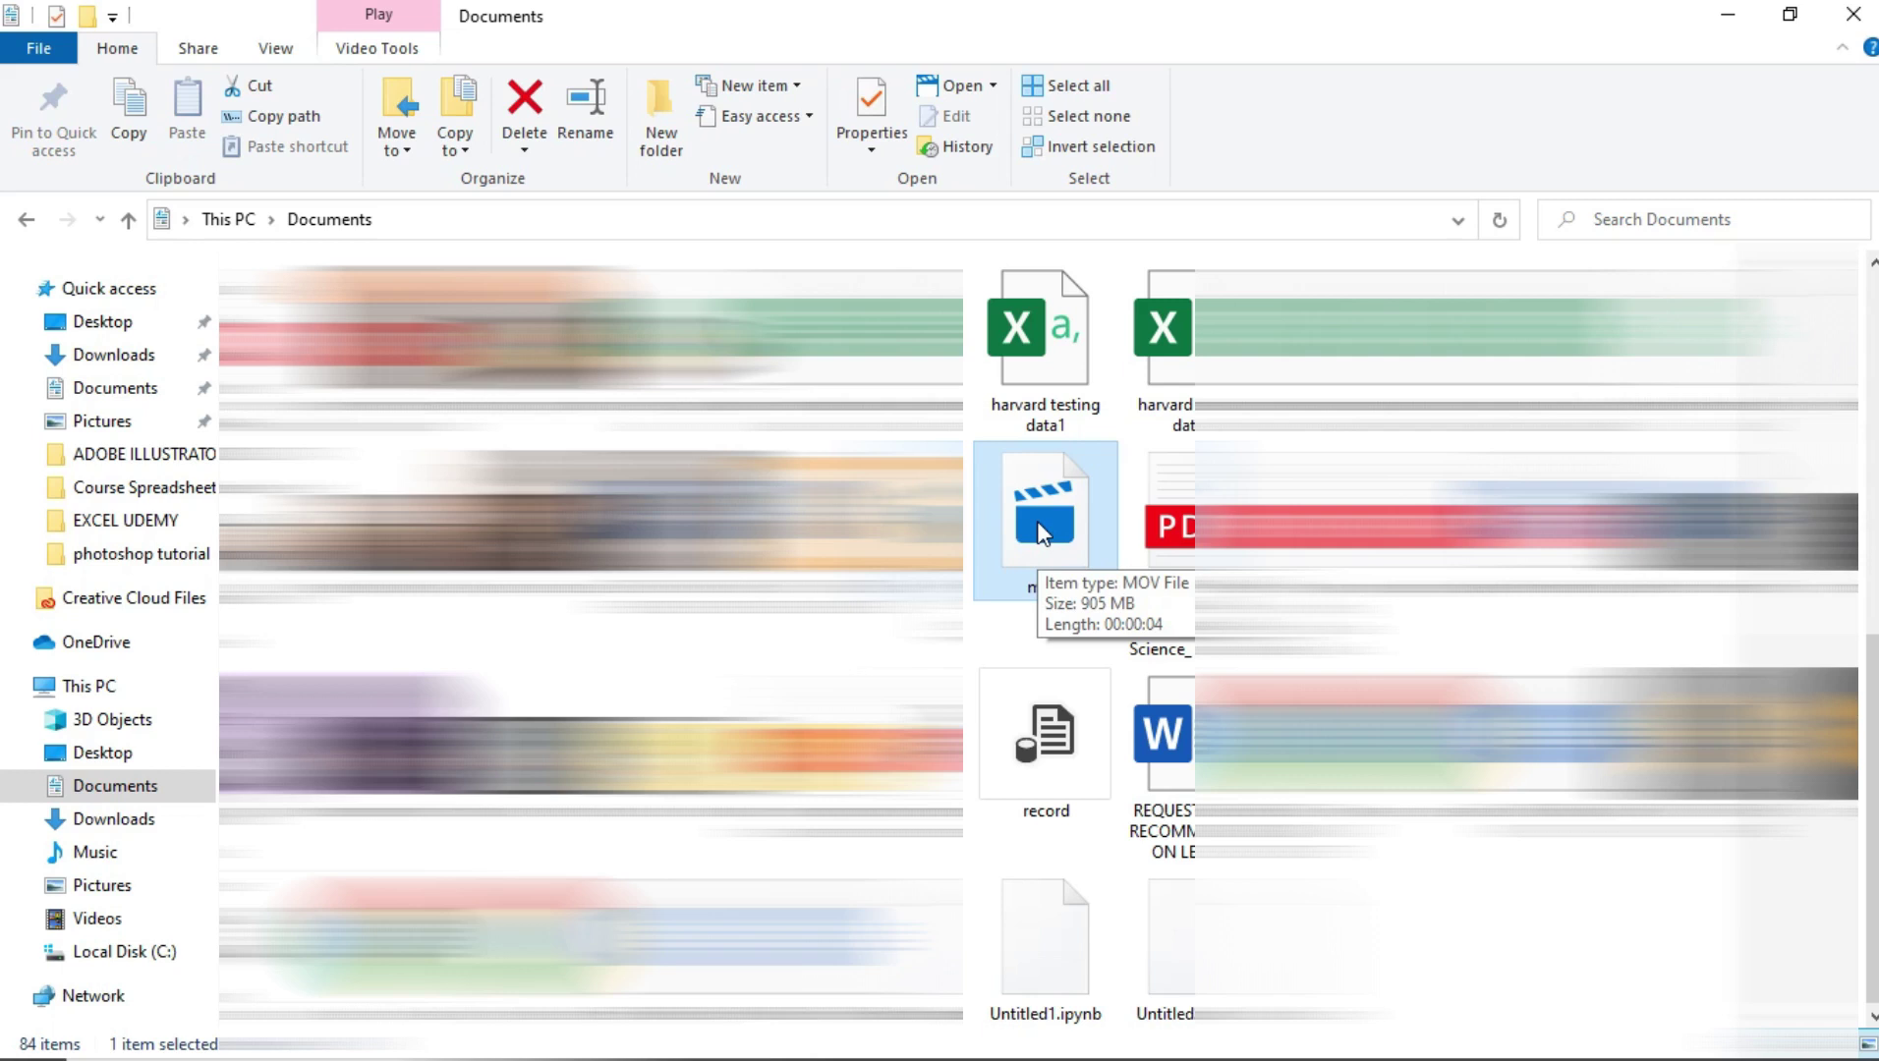
Show the main composition timeline in After Effects, then return to the Documents folder
mouse_move(1101, 1051)
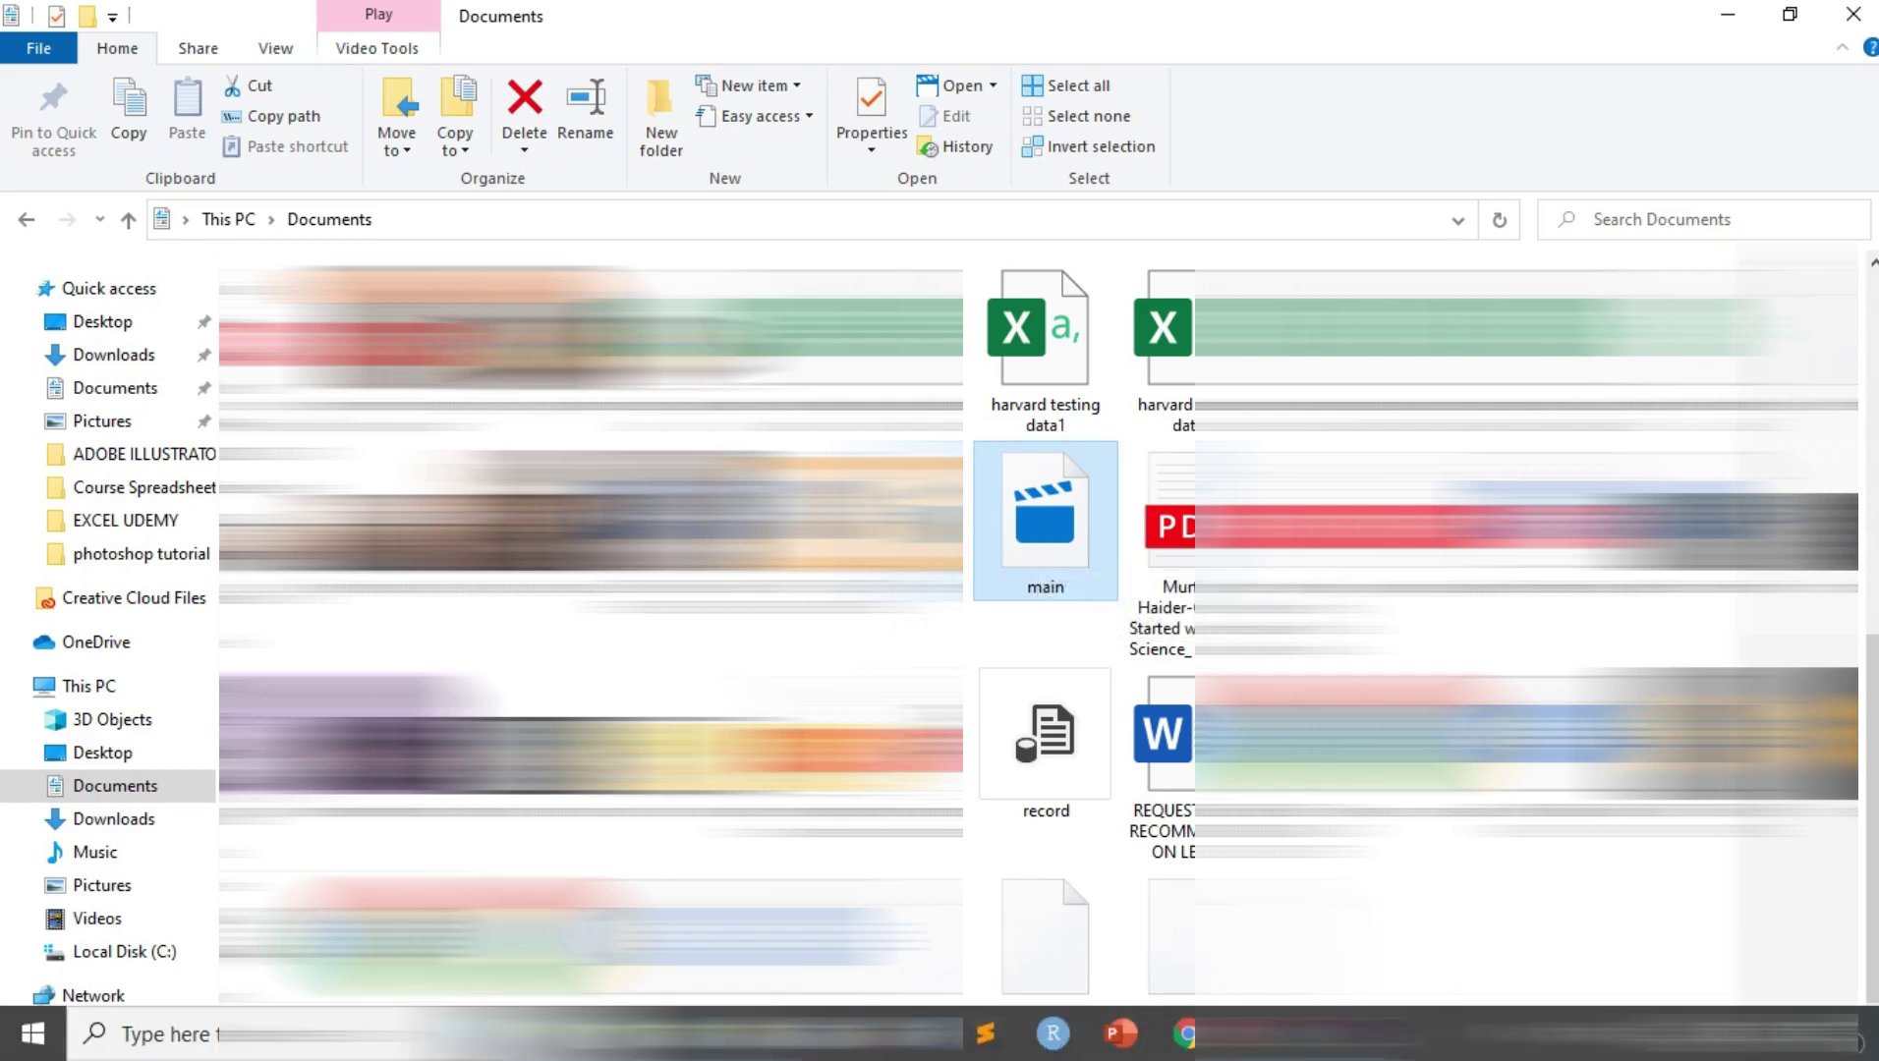
mouse_move(1256, 1032)
mouse_move(1254, 924)
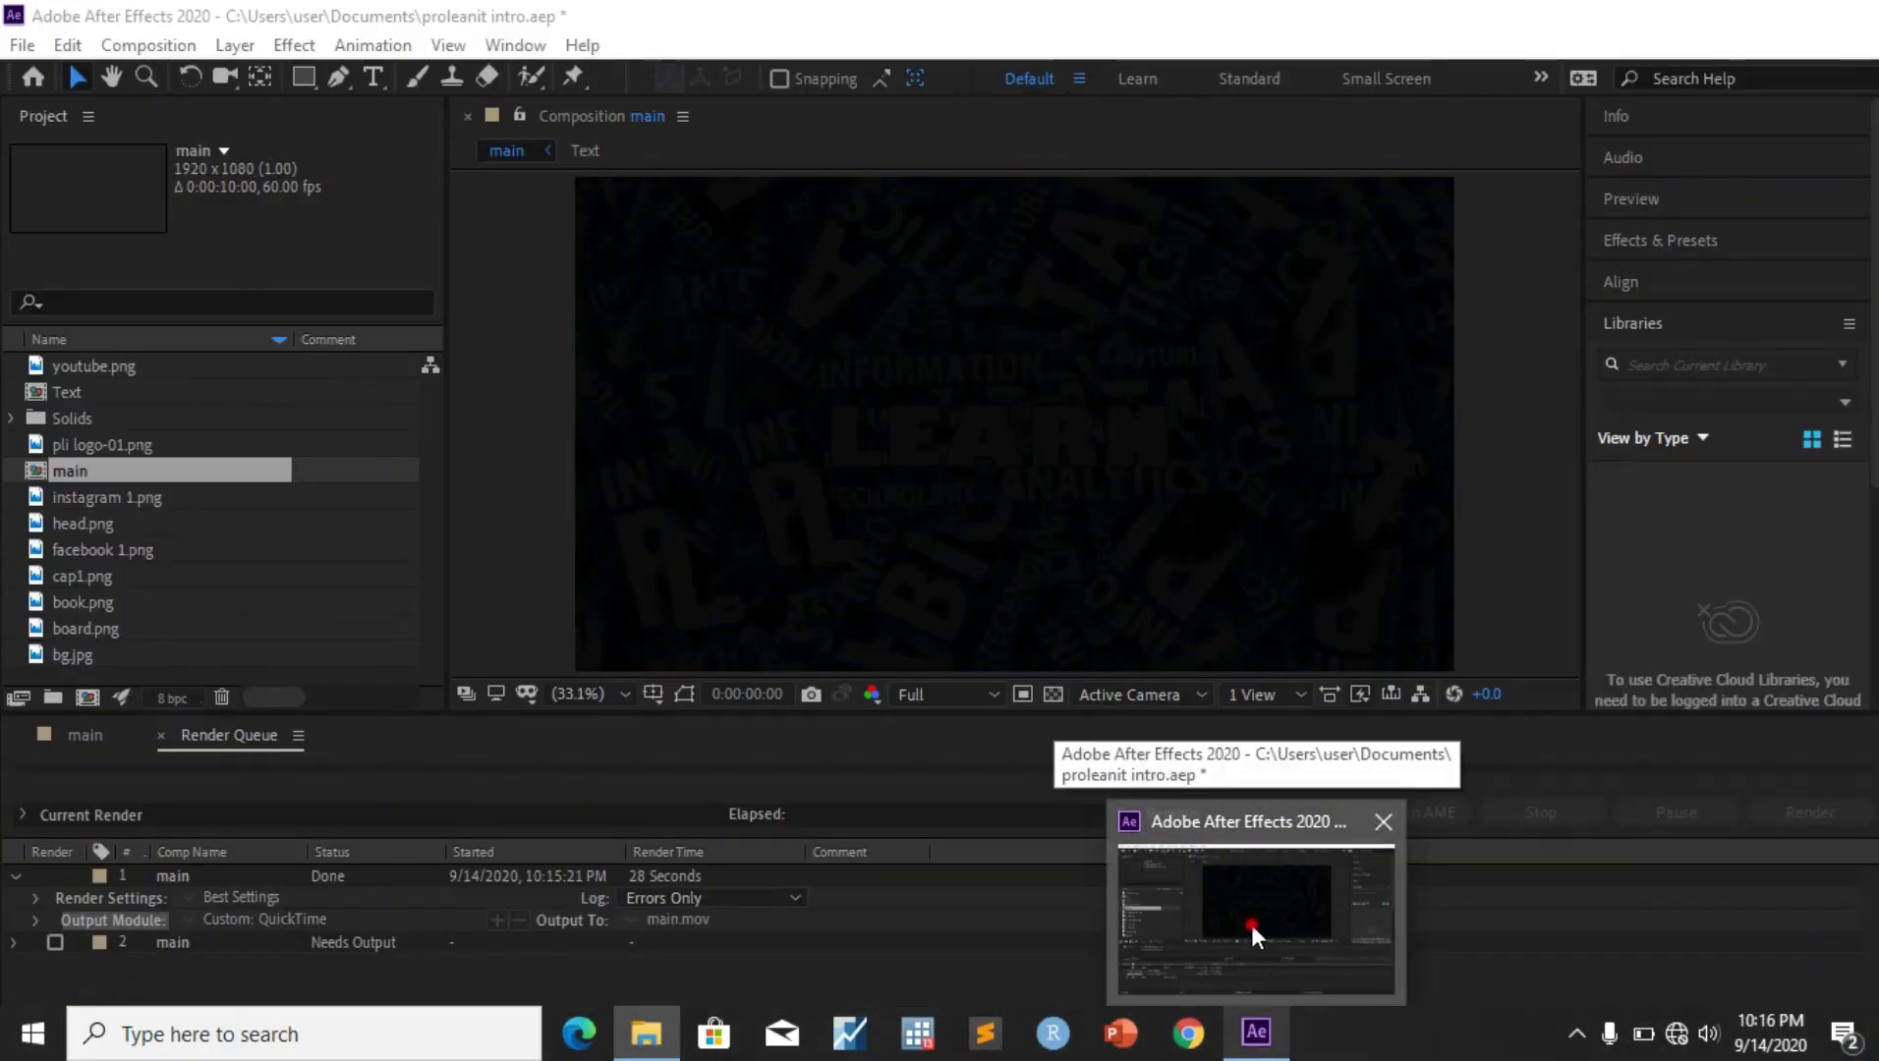
click(1251, 925)
click(86, 735)
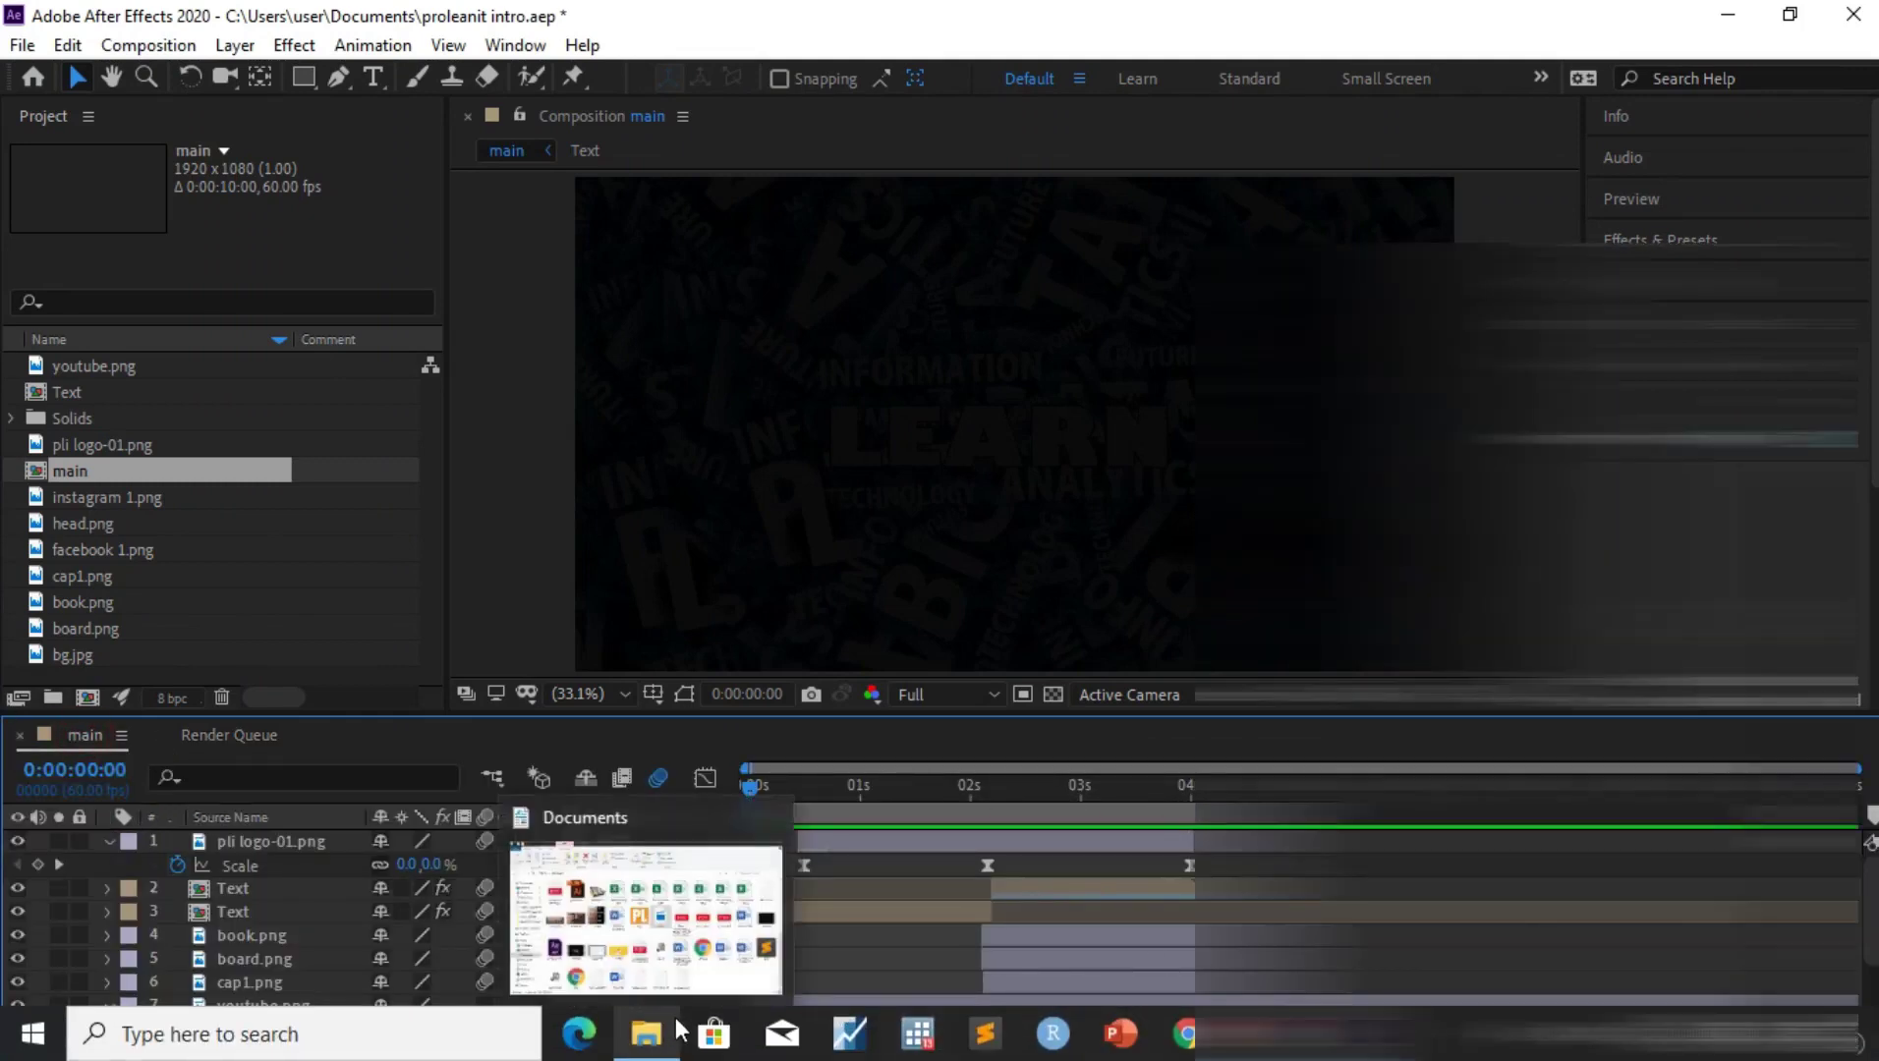
click(680, 1032)
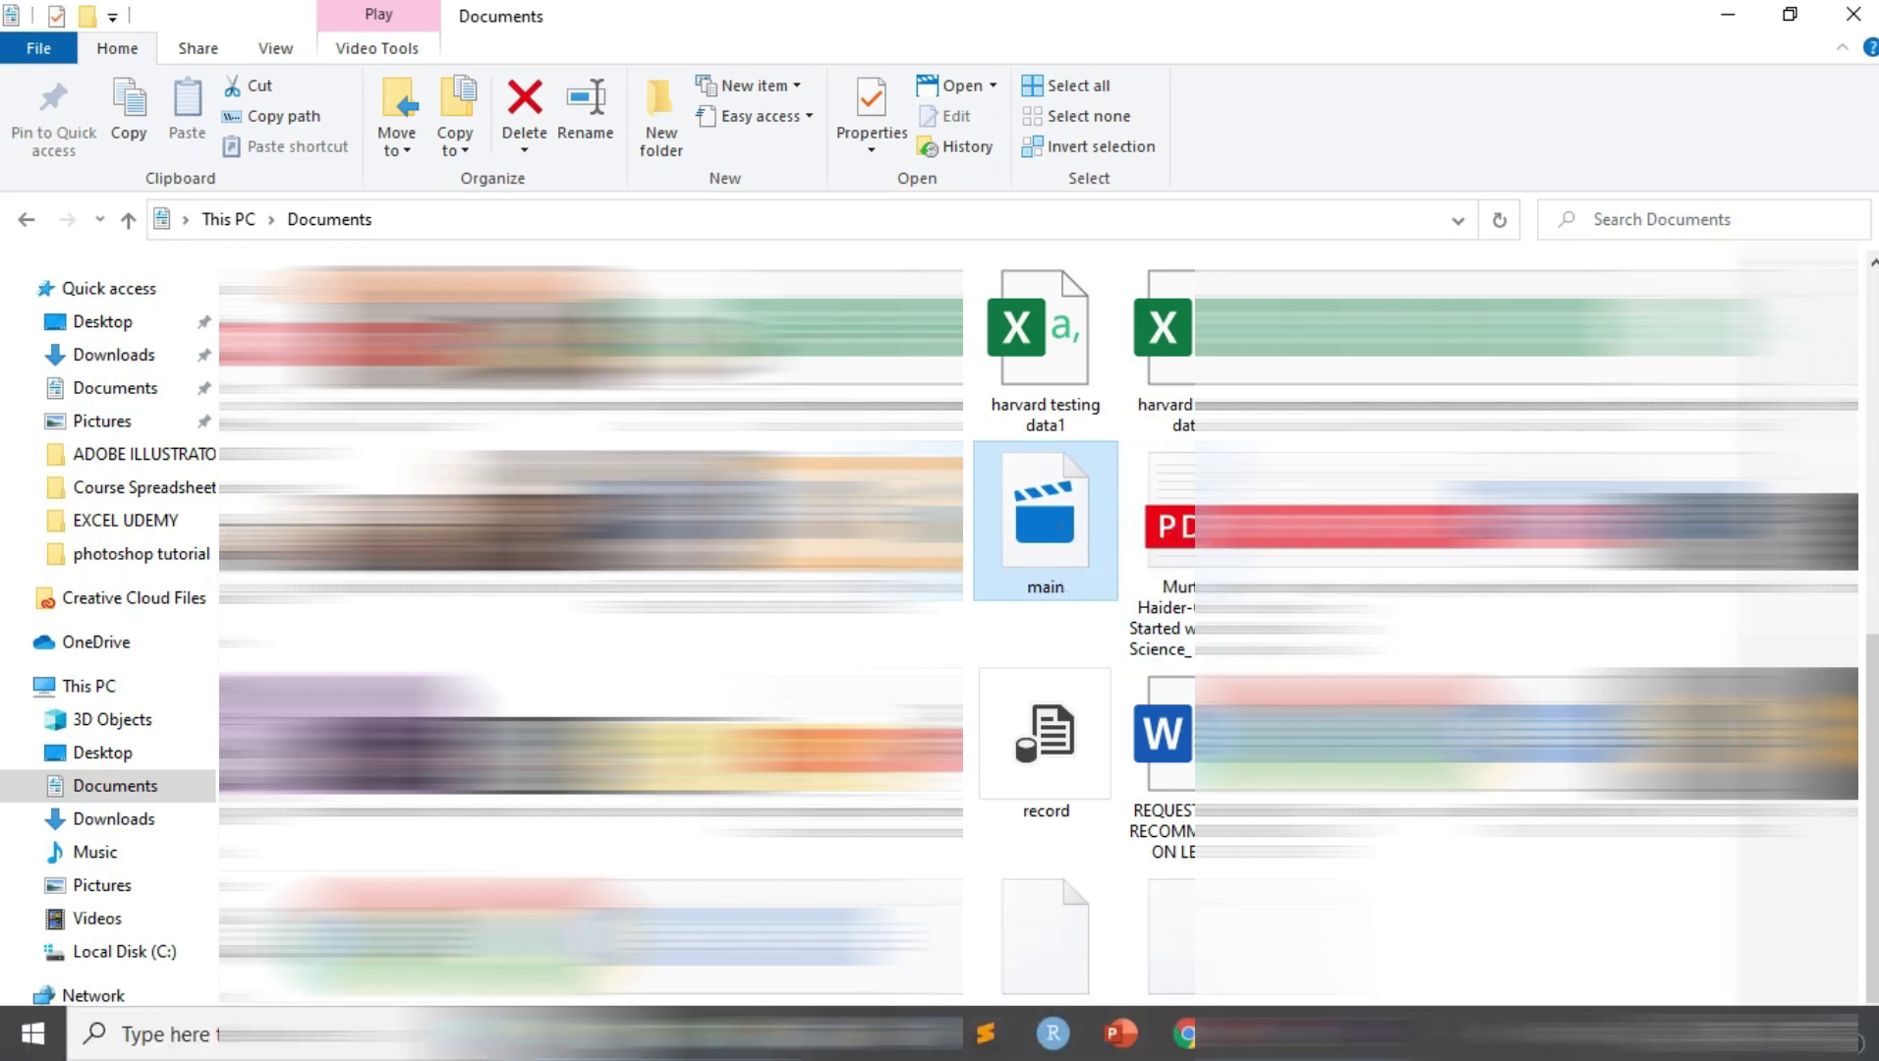
Show the desktop and launch HandBrake from its desktop shortcut
key(super+d)
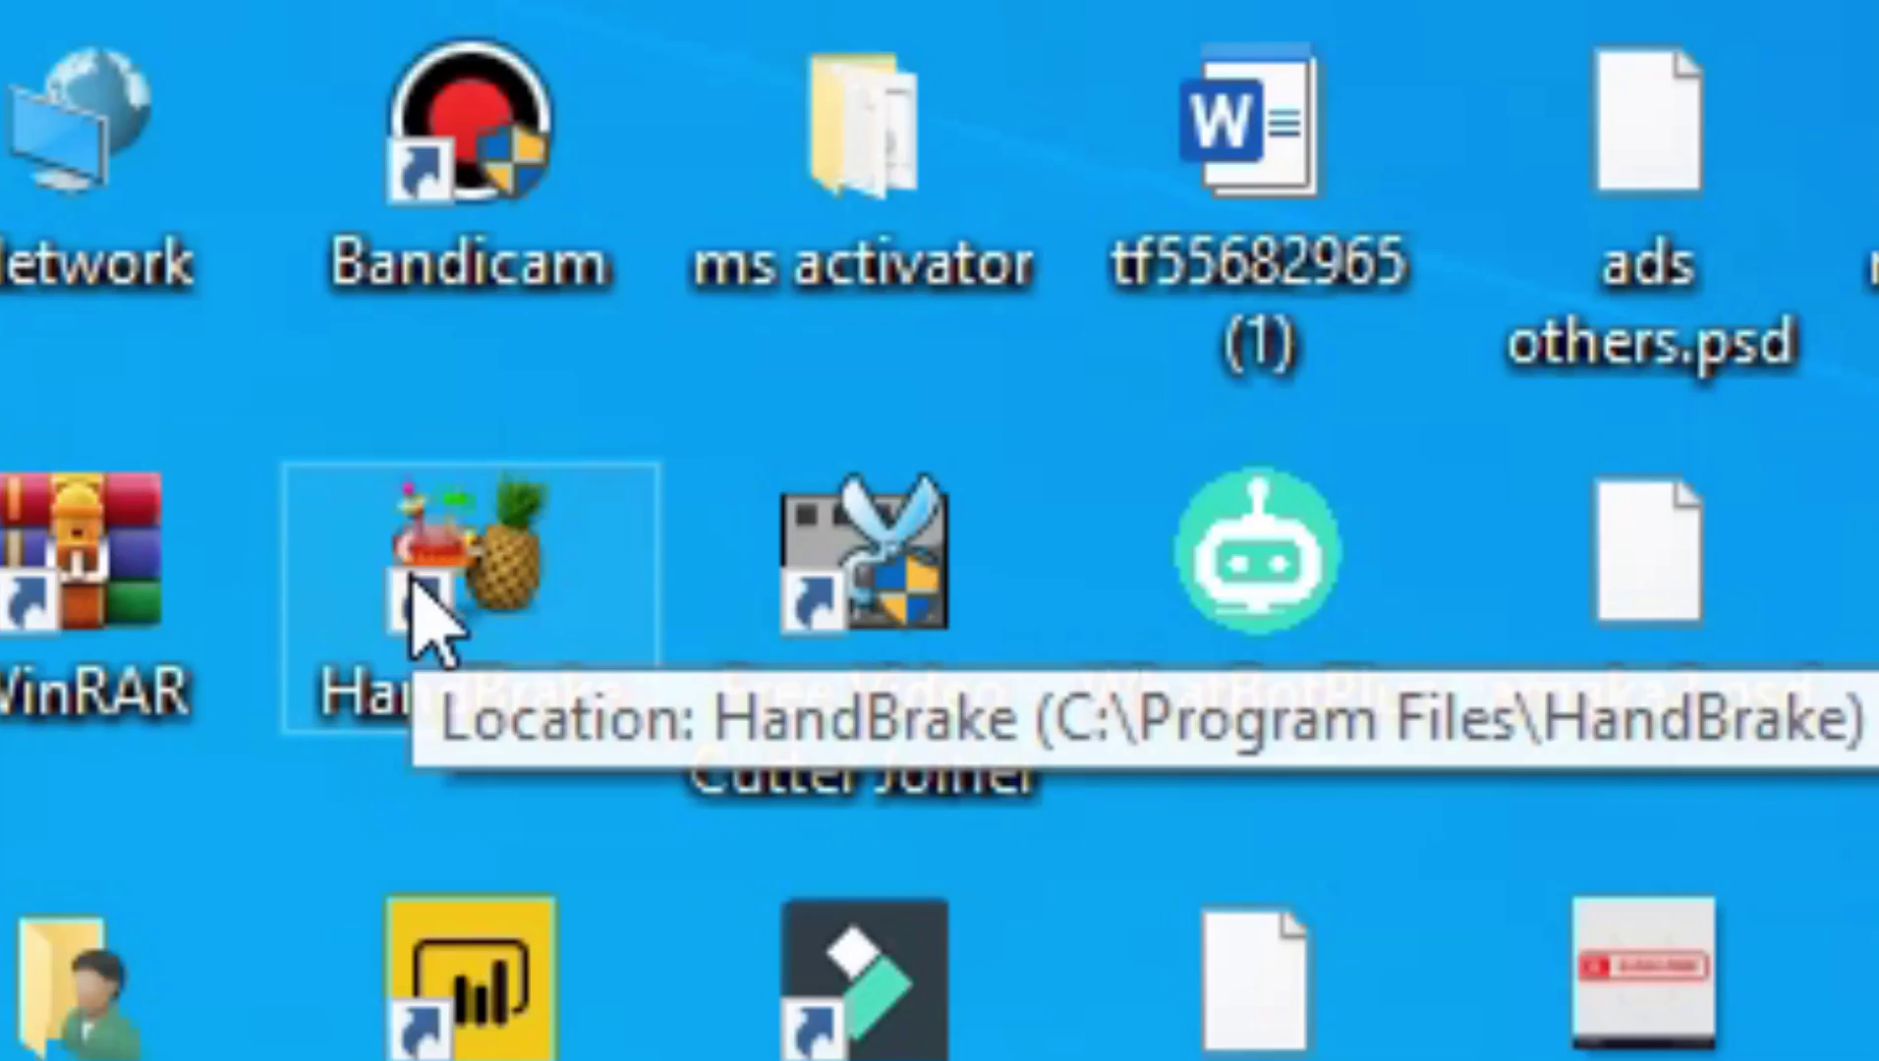
click(263, 149)
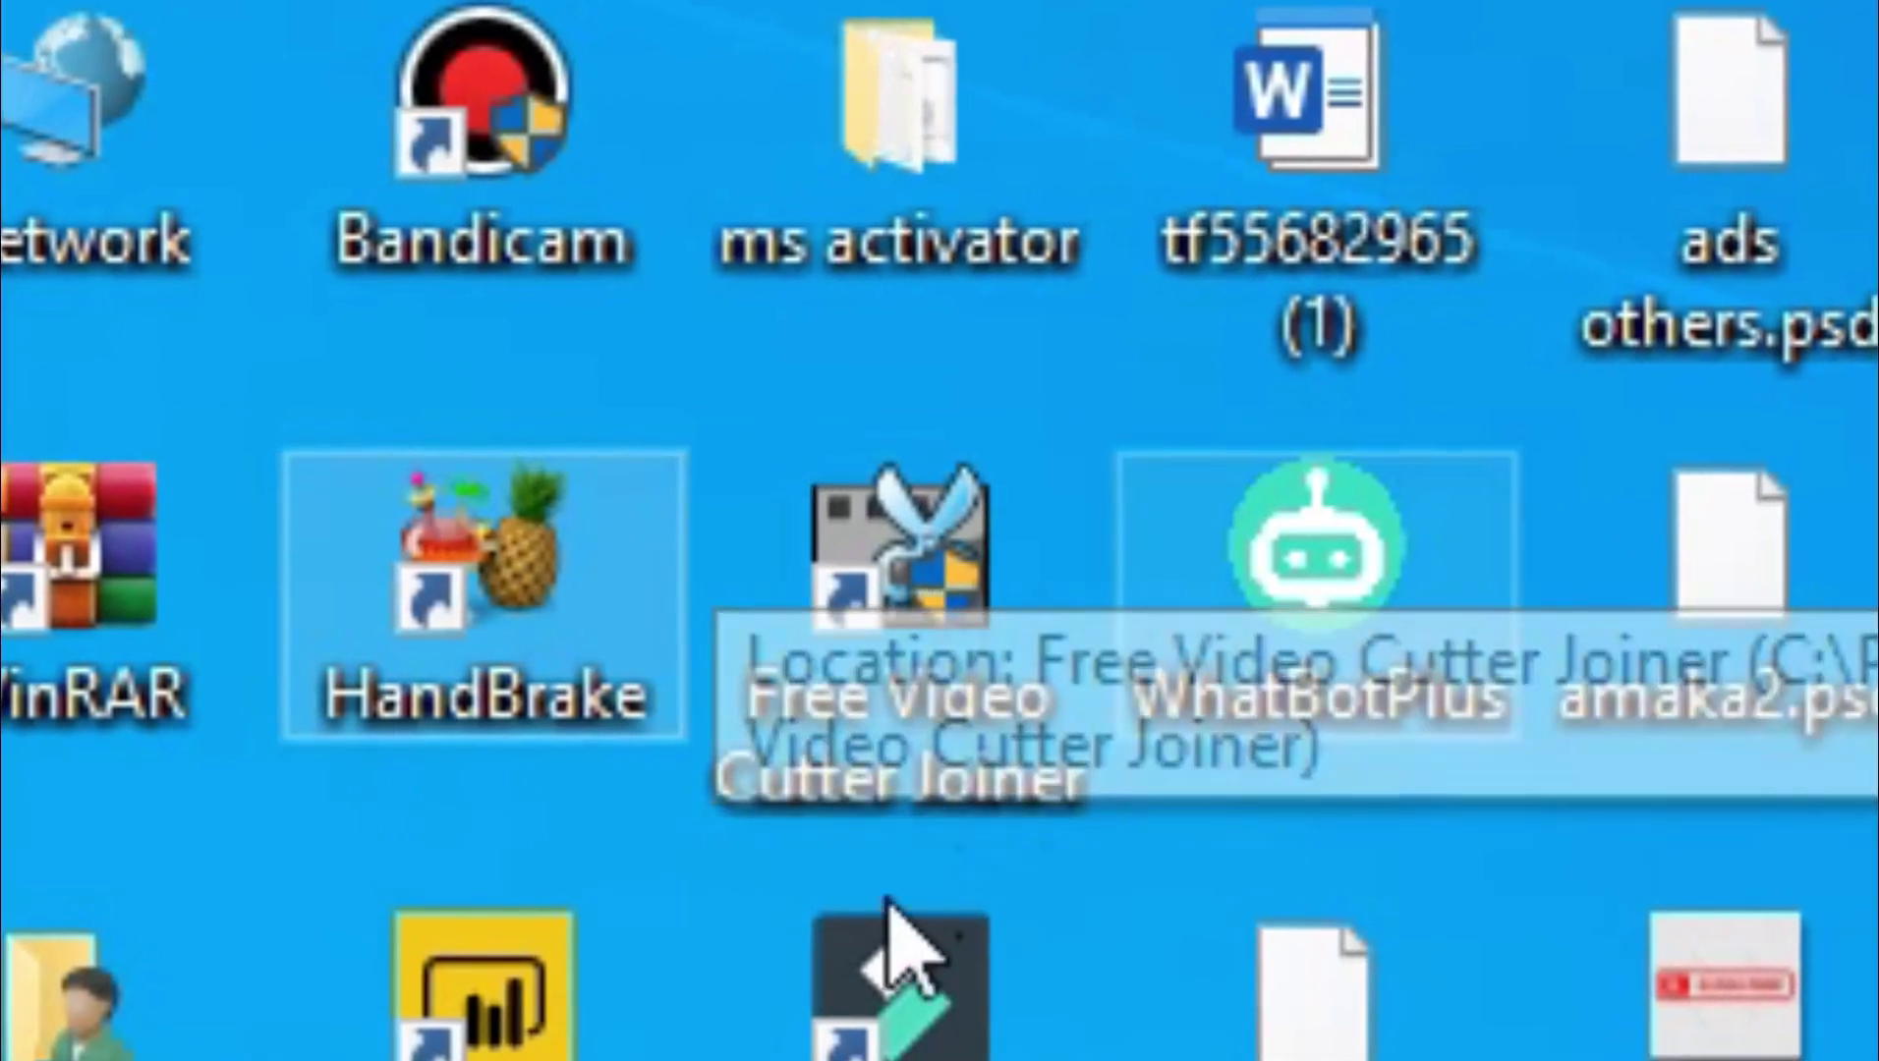
click(896, 929)
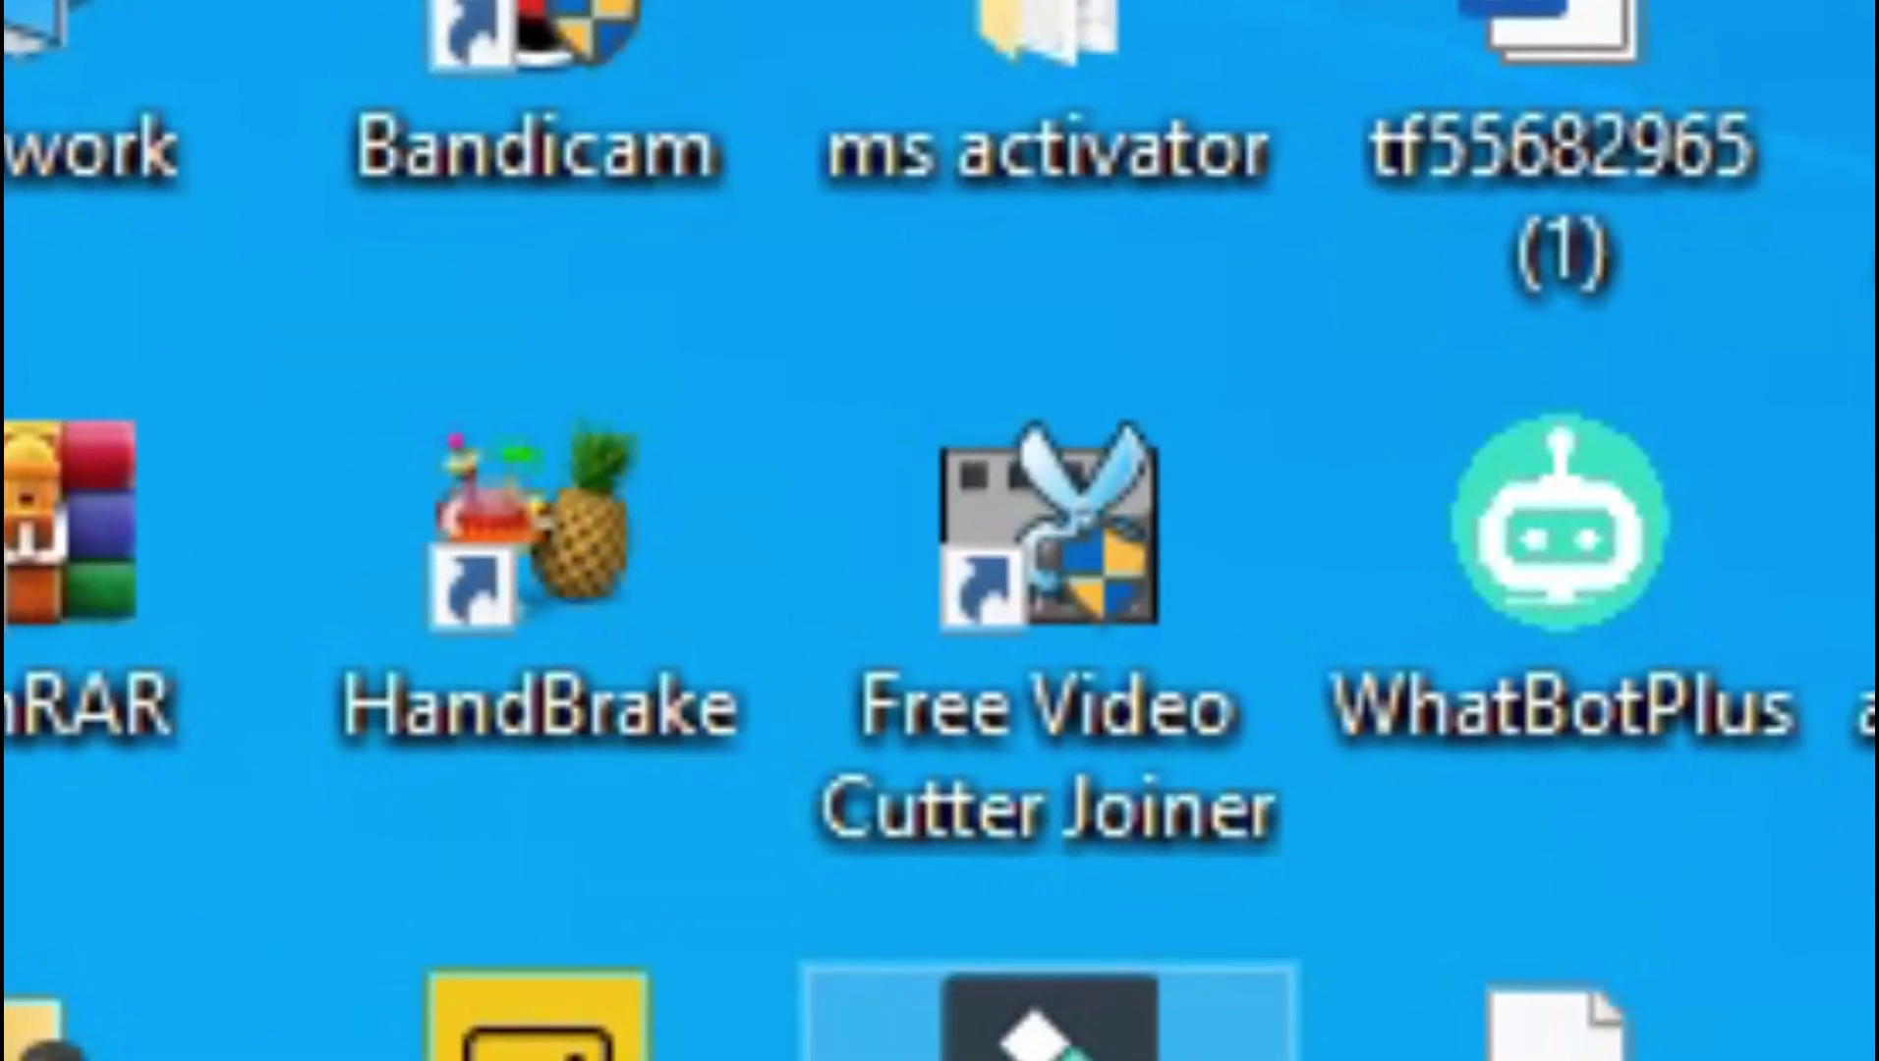
click(590, 644)
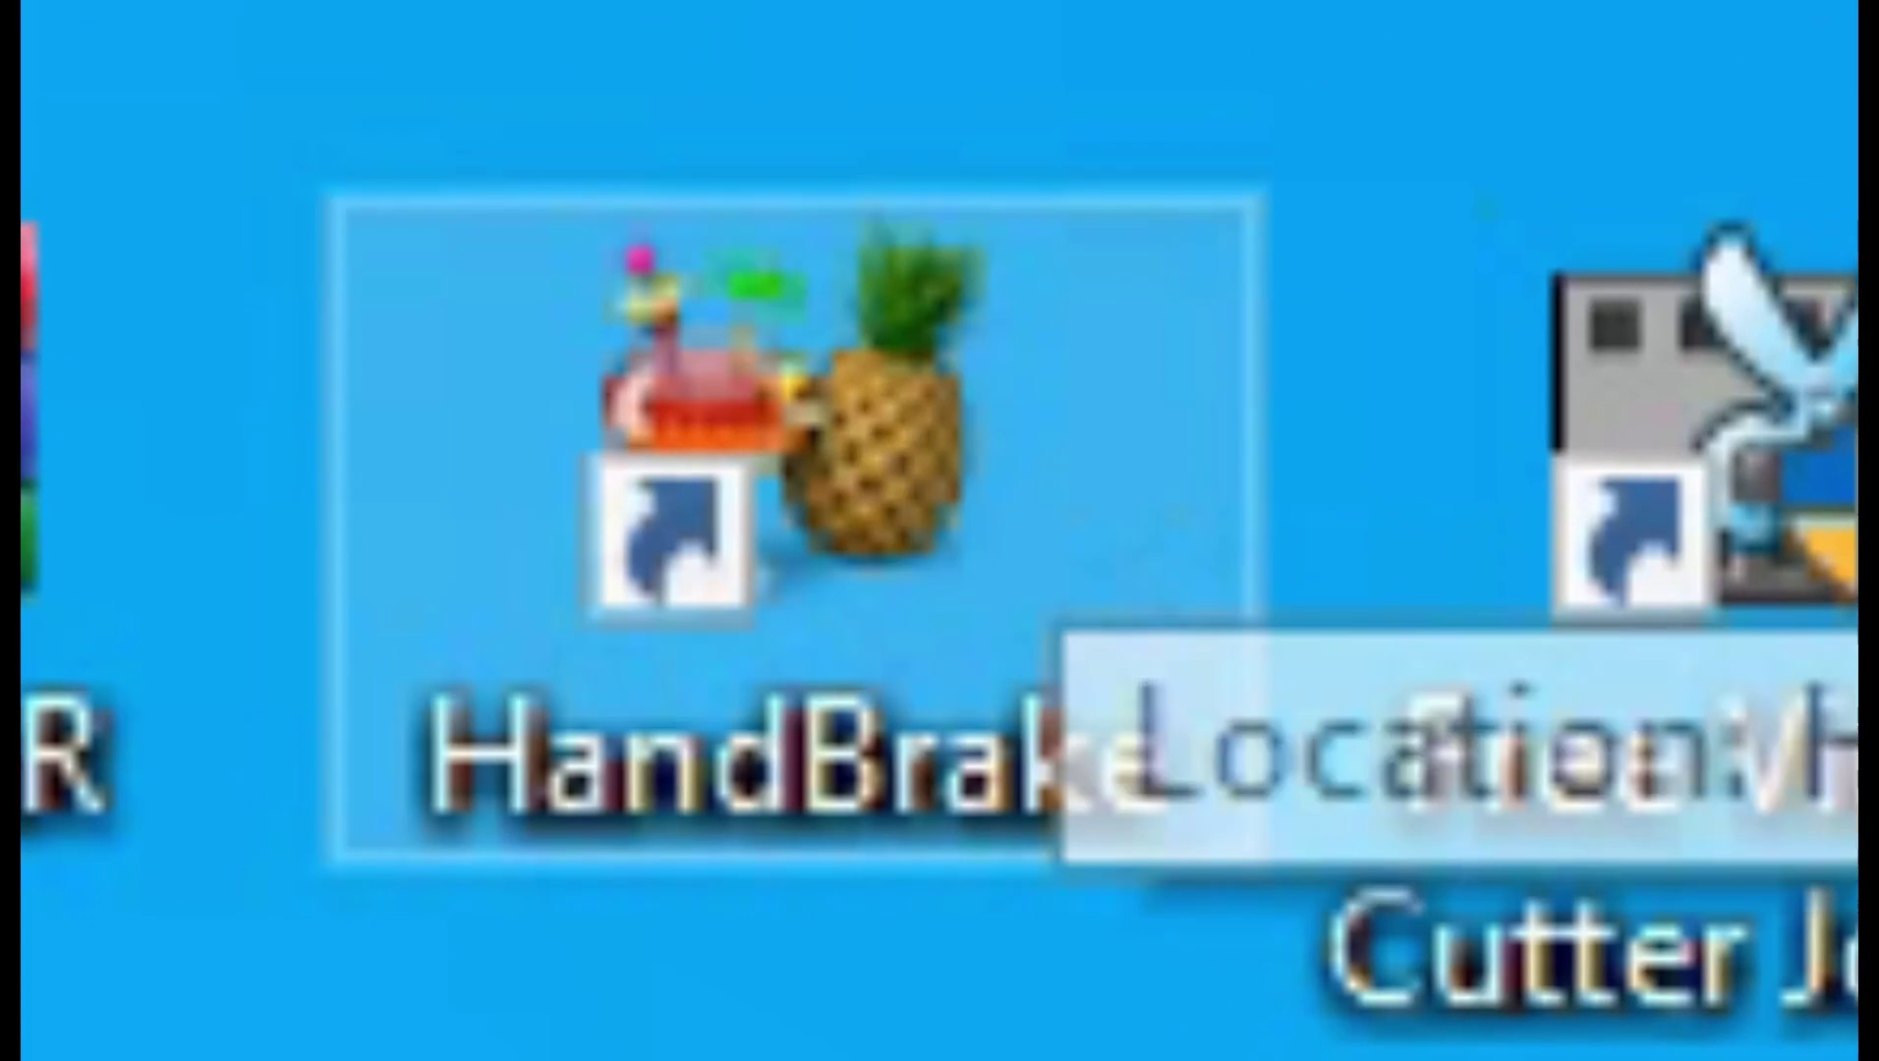
double_click(865, 417)
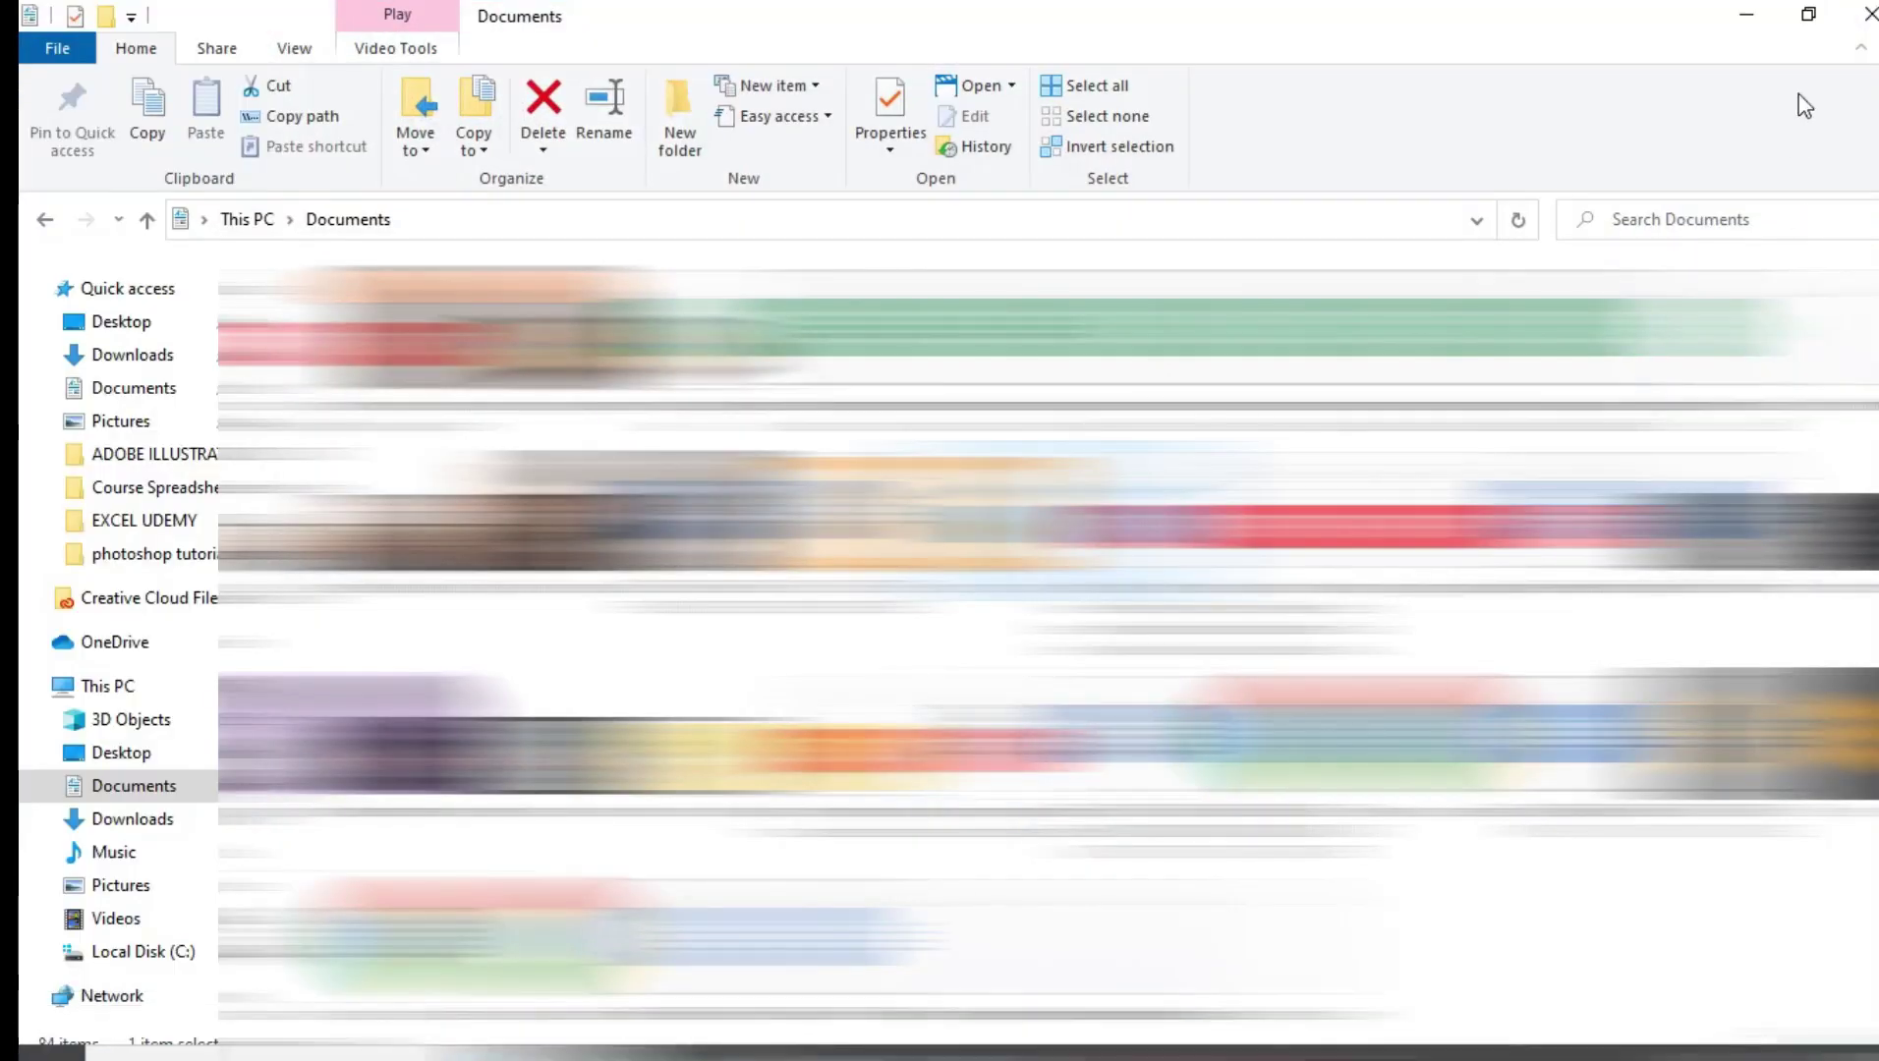
Drag main.mov from Documents into HandBrake as the source video
click(1808, 13)
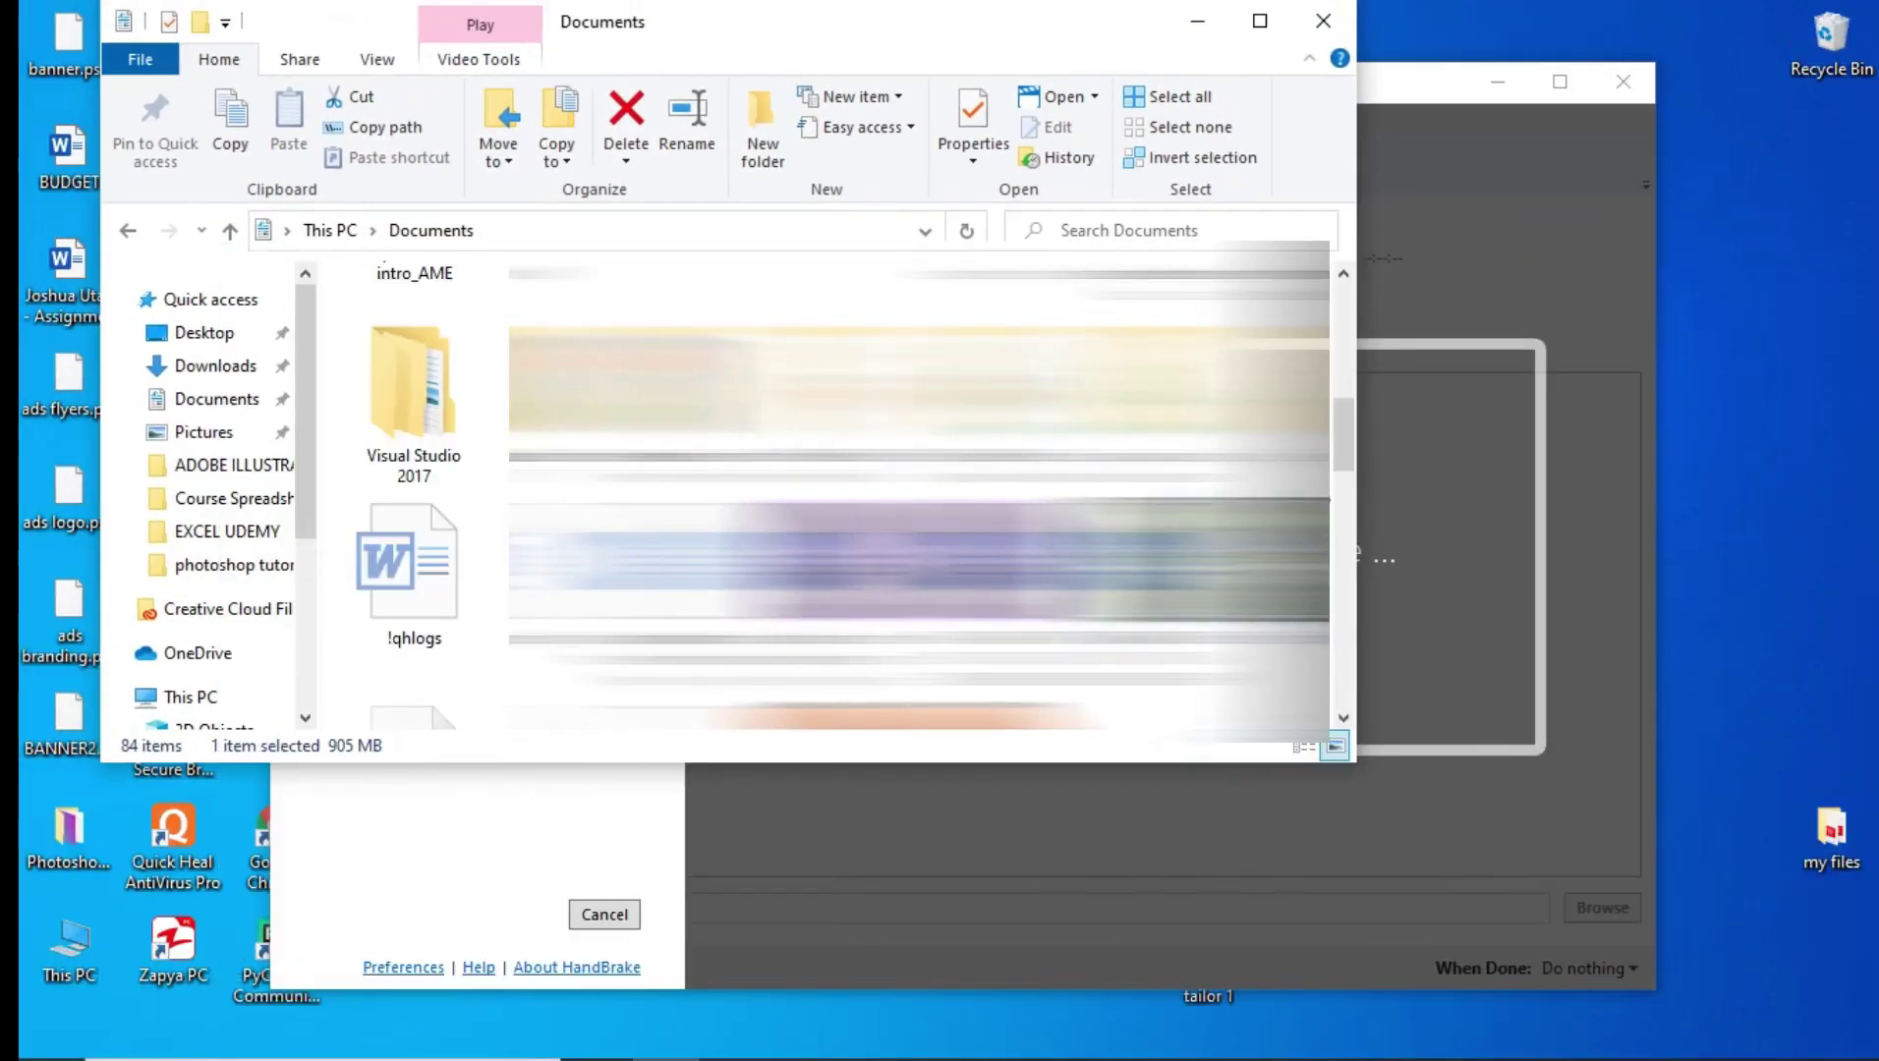
drag(1339, 447, 1354, 600)
drag(414, 550, 1457, 553)
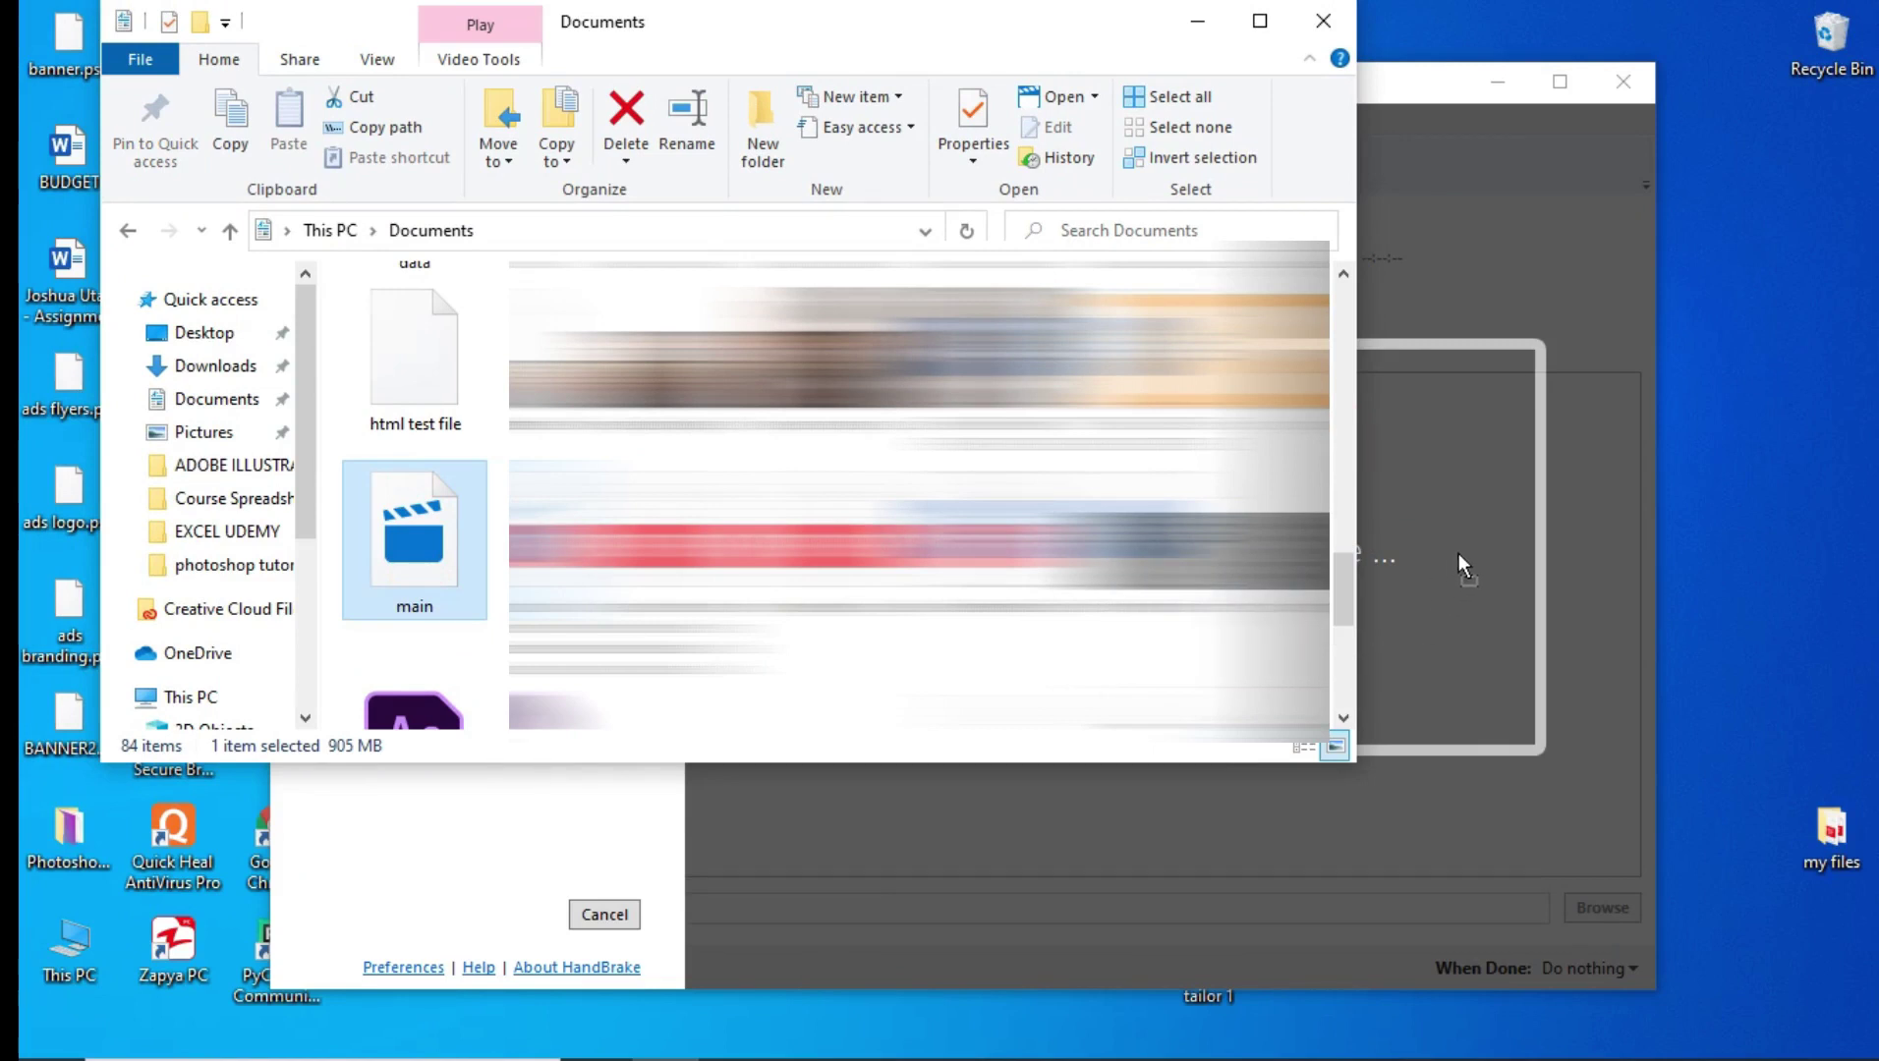
drag(1458, 553, 1458, 553)
click(1197, 20)
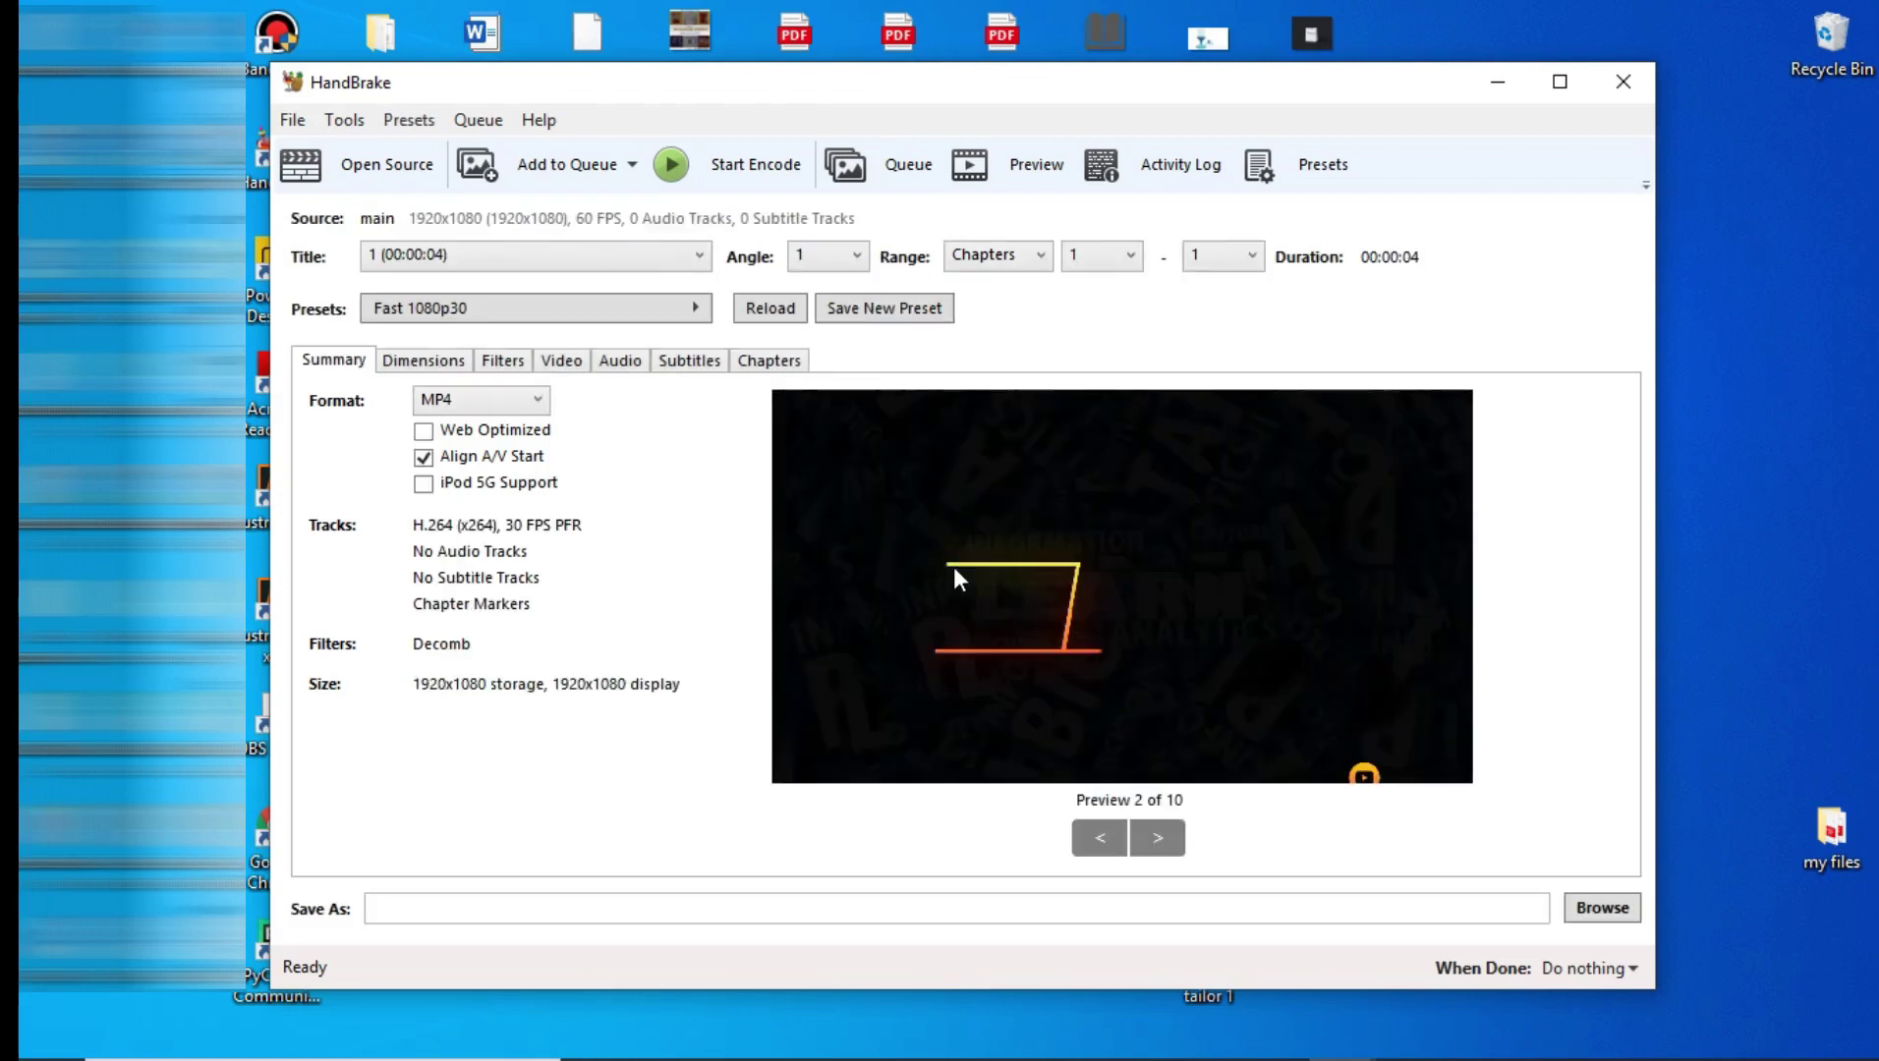
Set HandBrake's output to COMPRESSED, mp4 type, in the Documents folder
click(1593, 908)
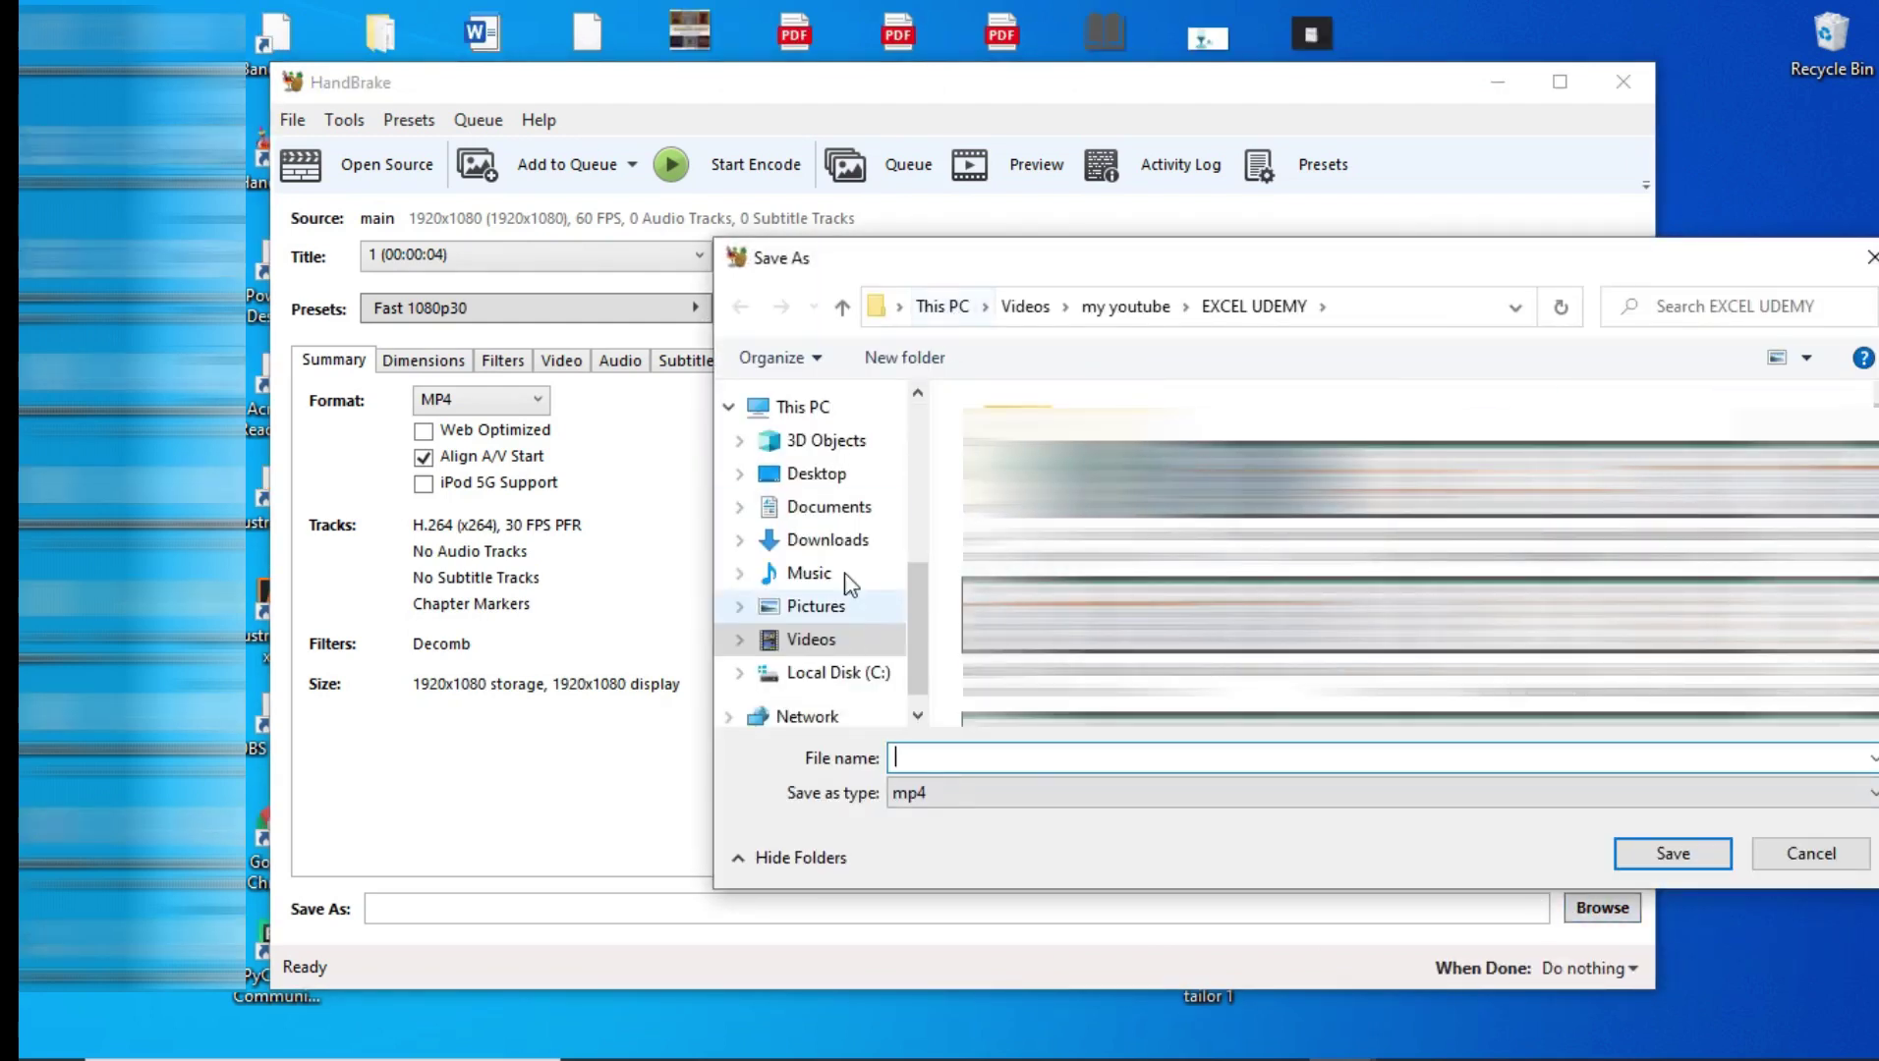
click(845, 507)
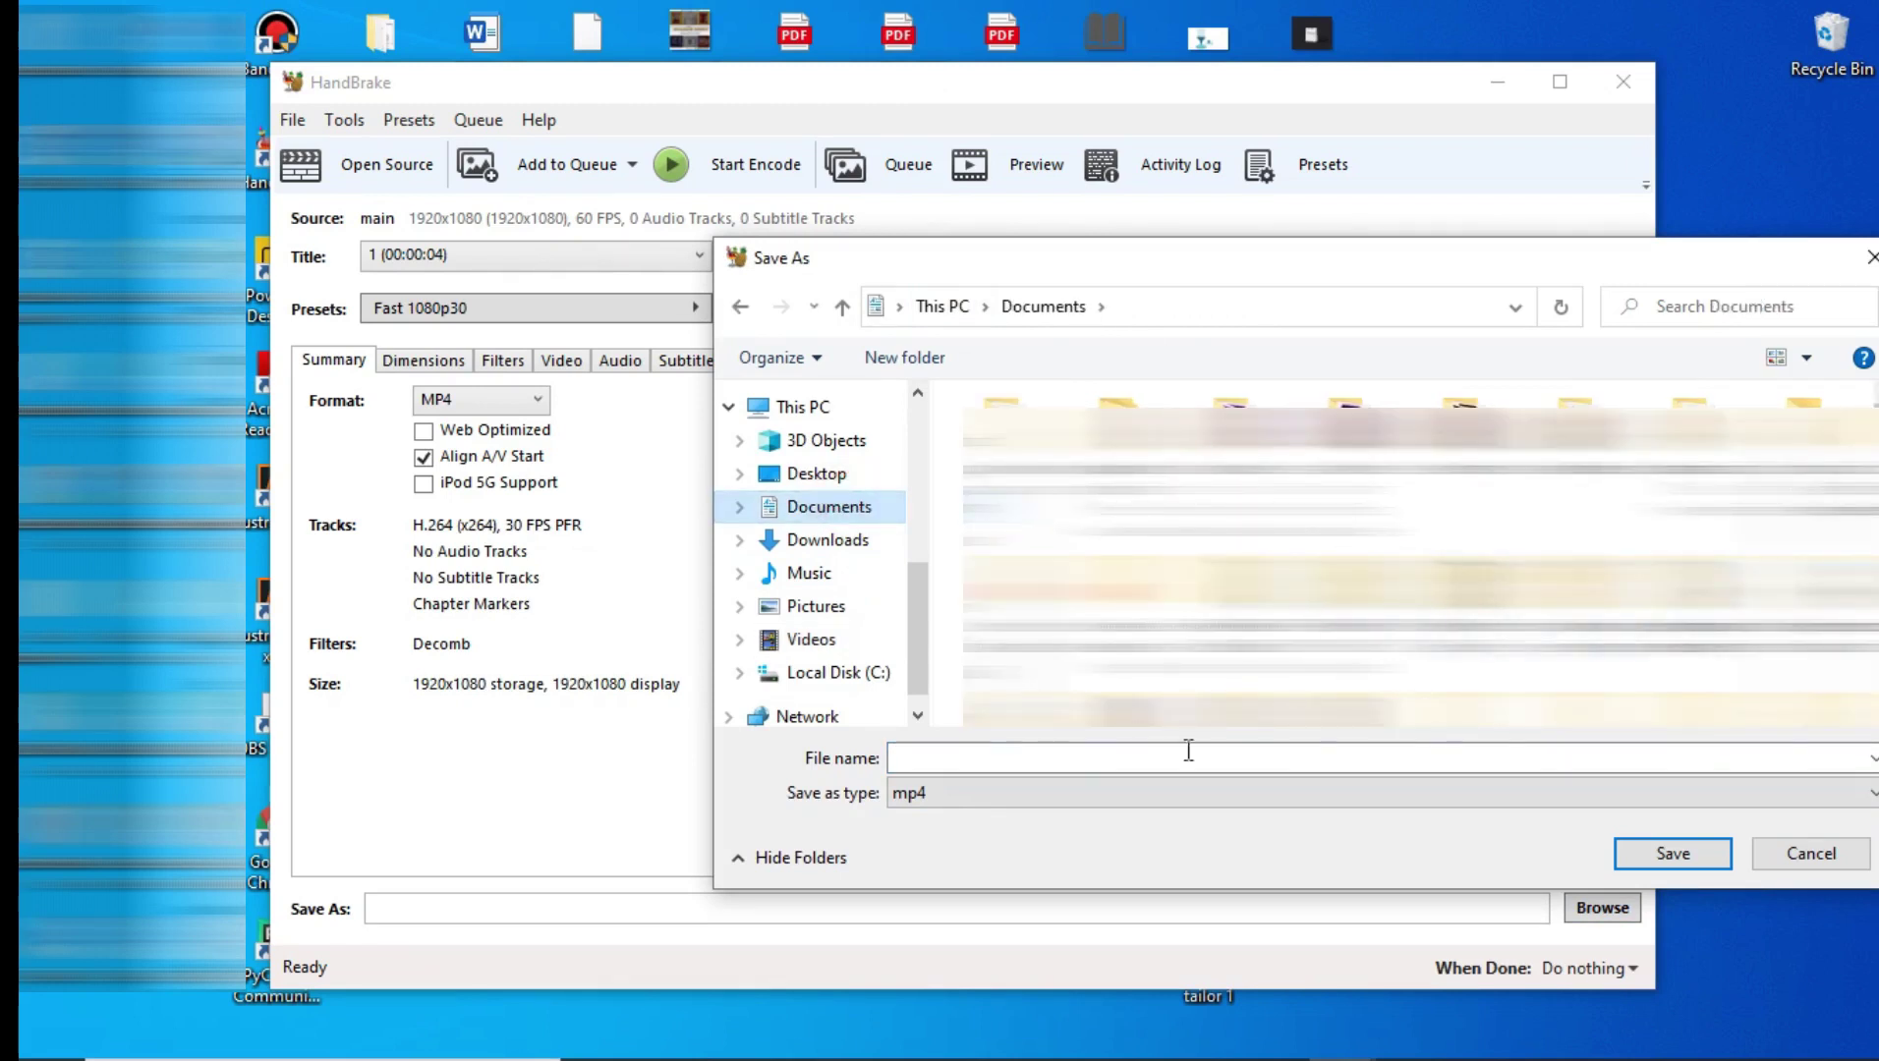
click(1002, 758)
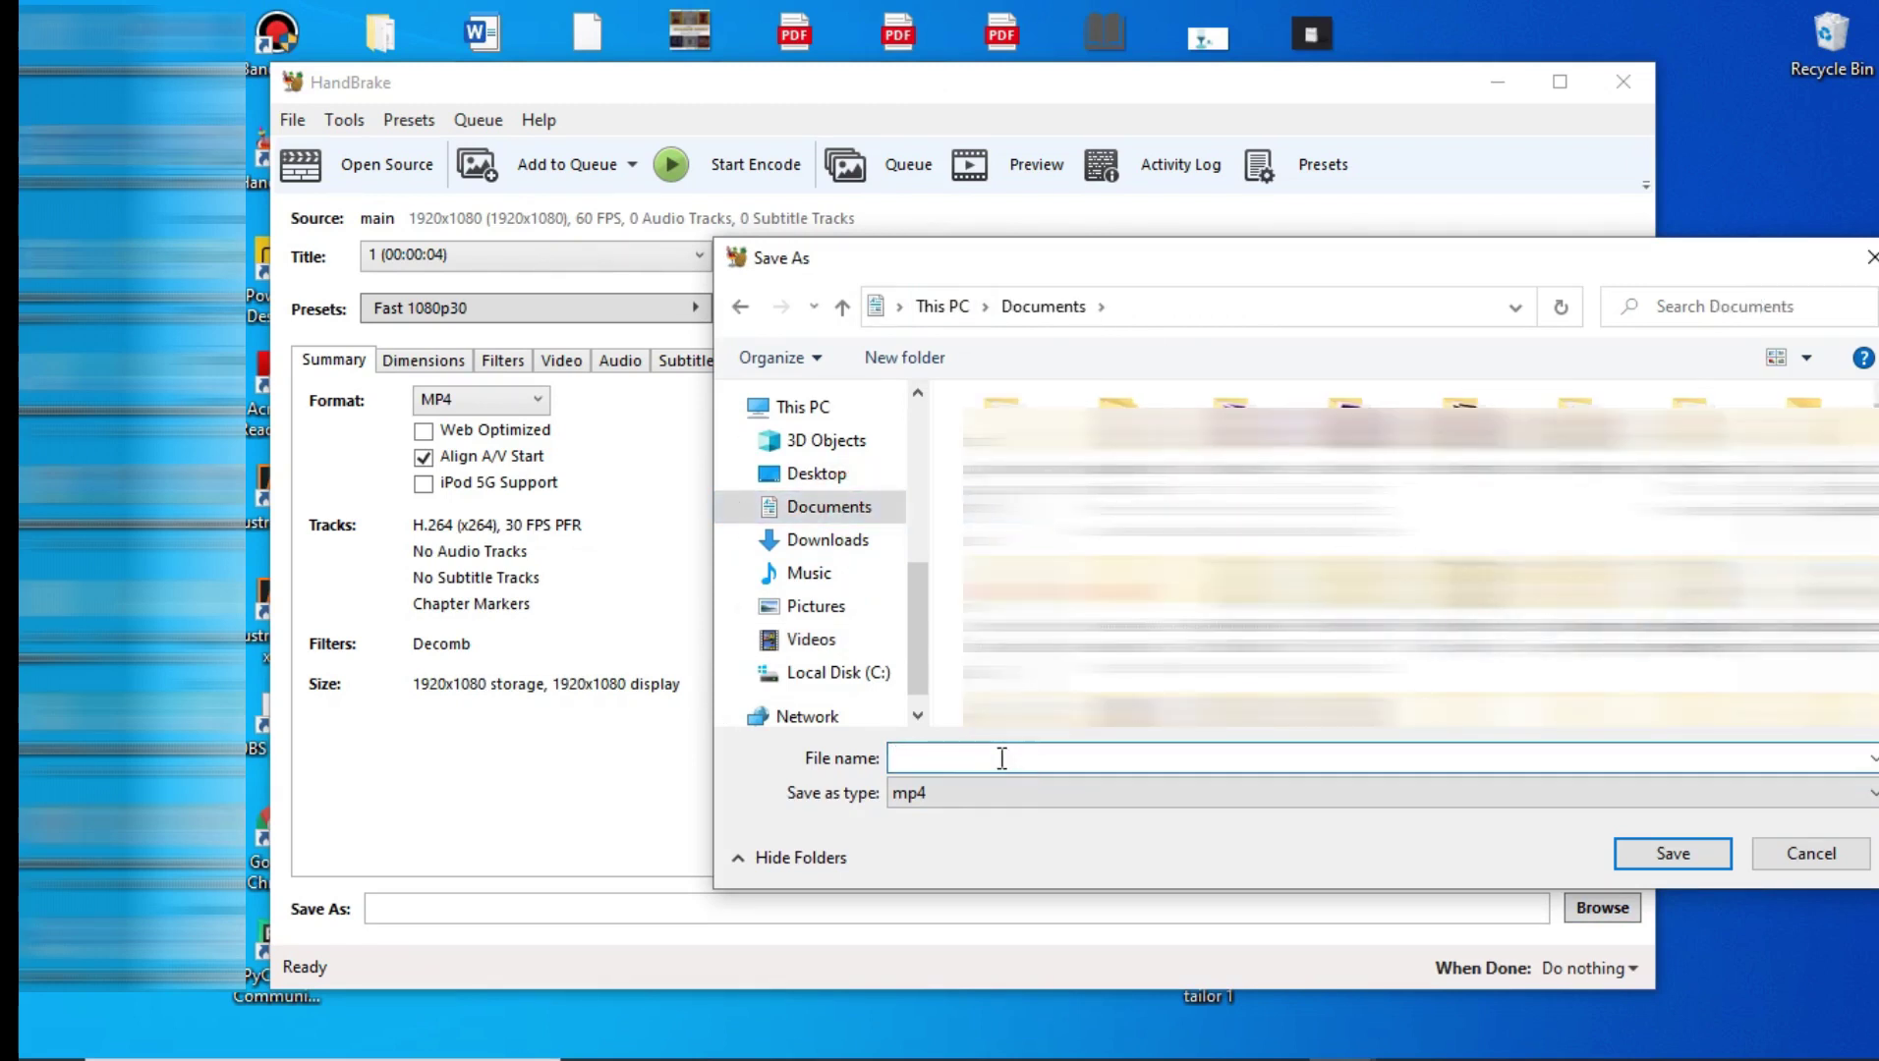
text(COMPRESSED)
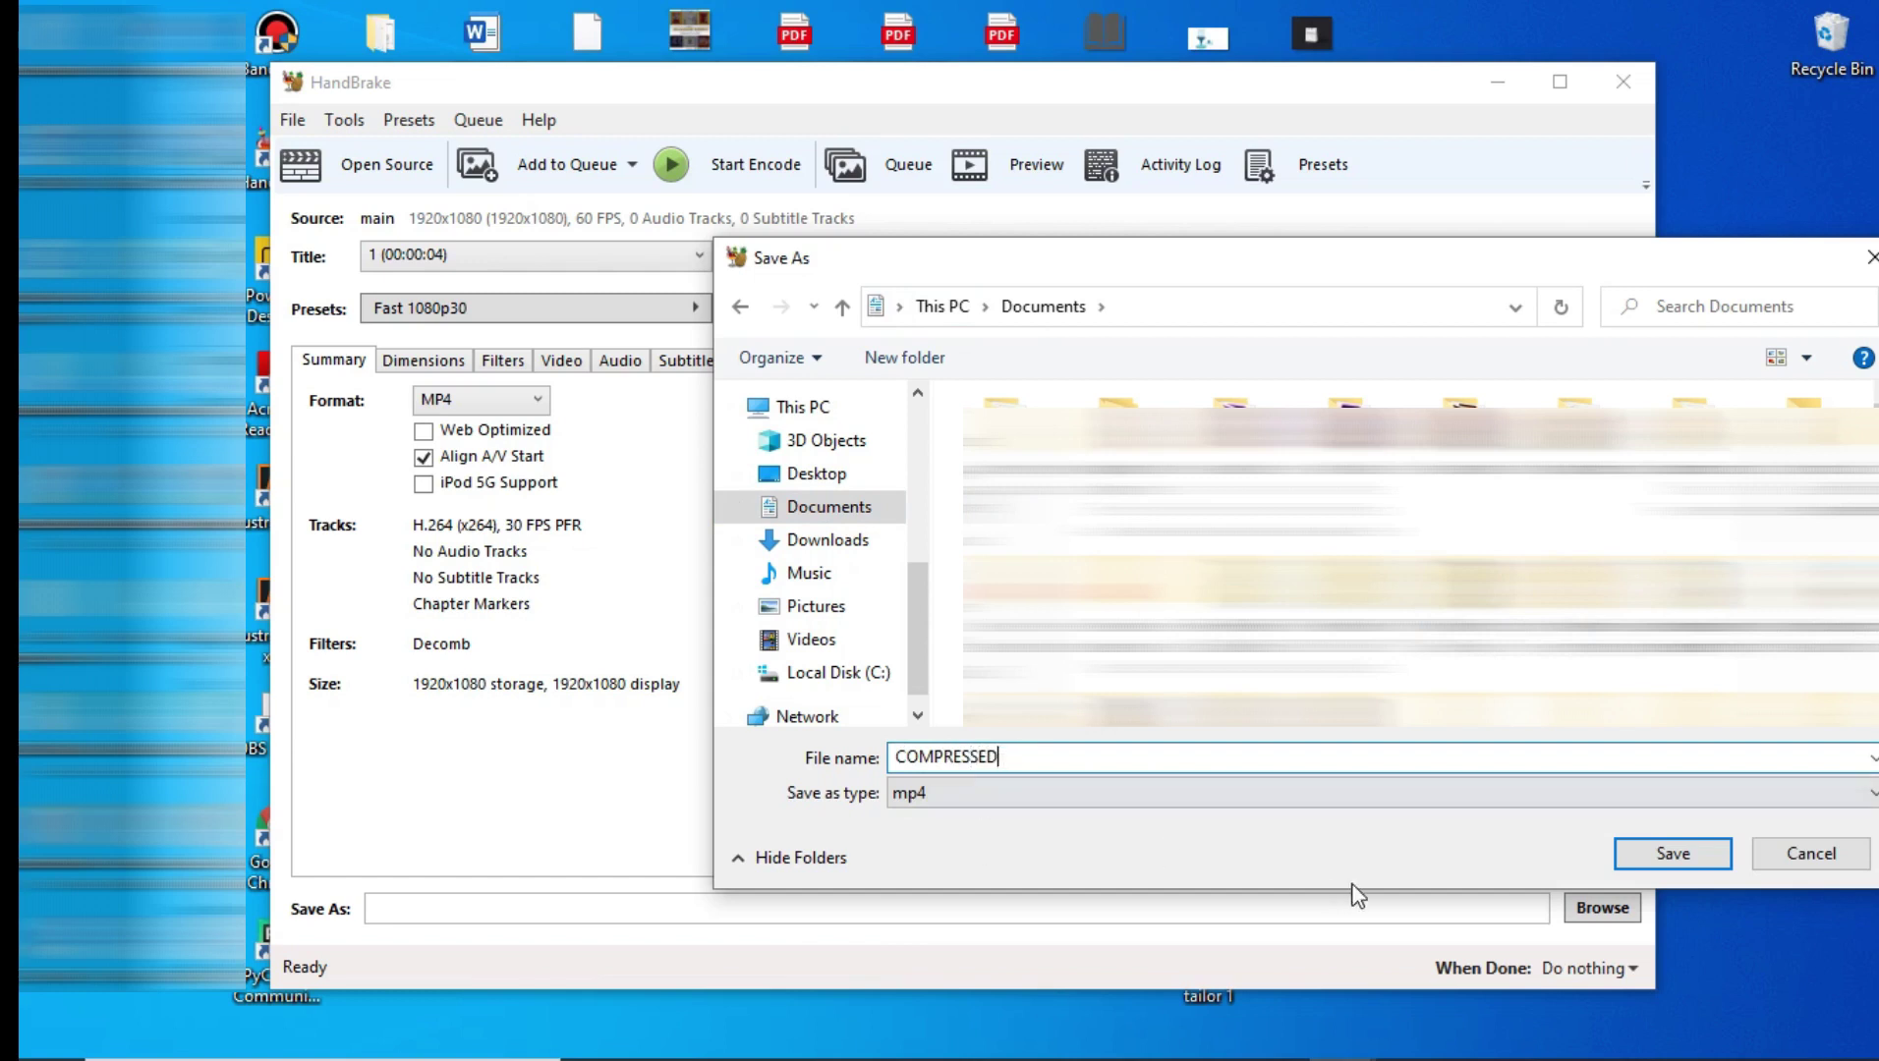
click(915, 802)
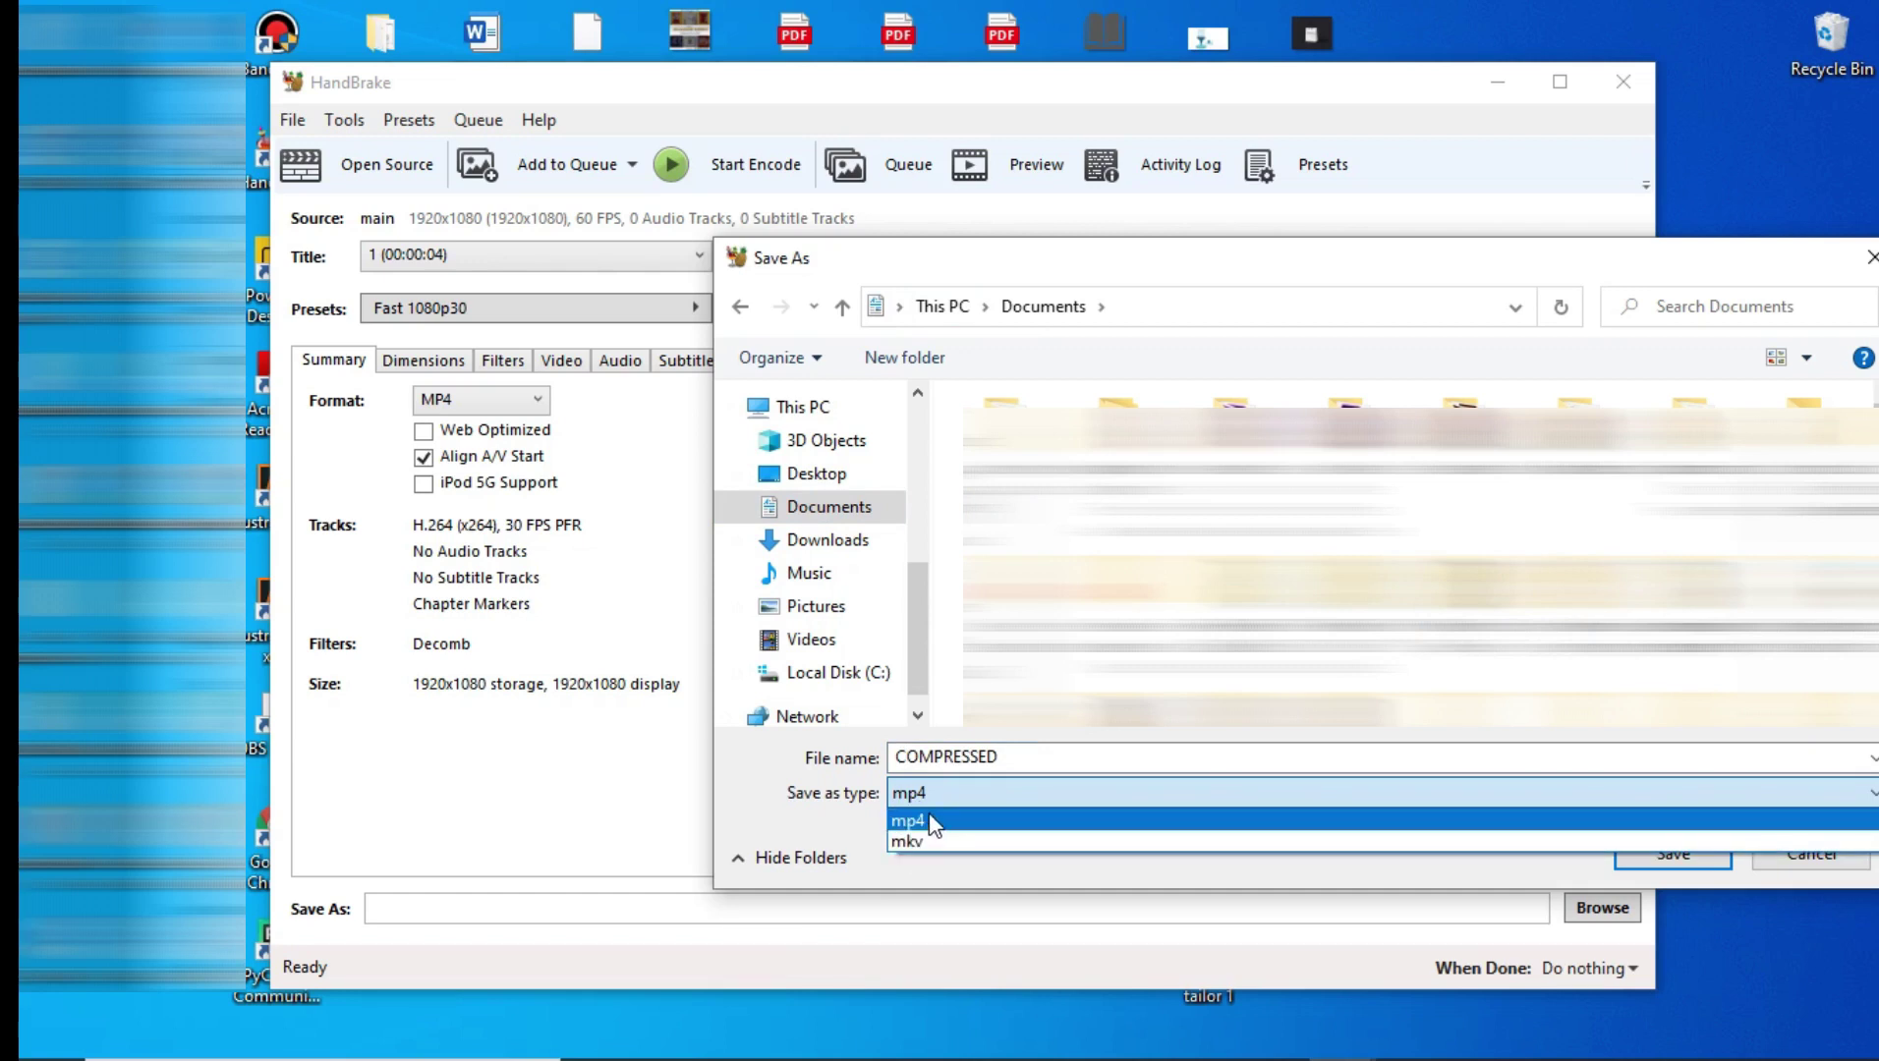
click(929, 821)
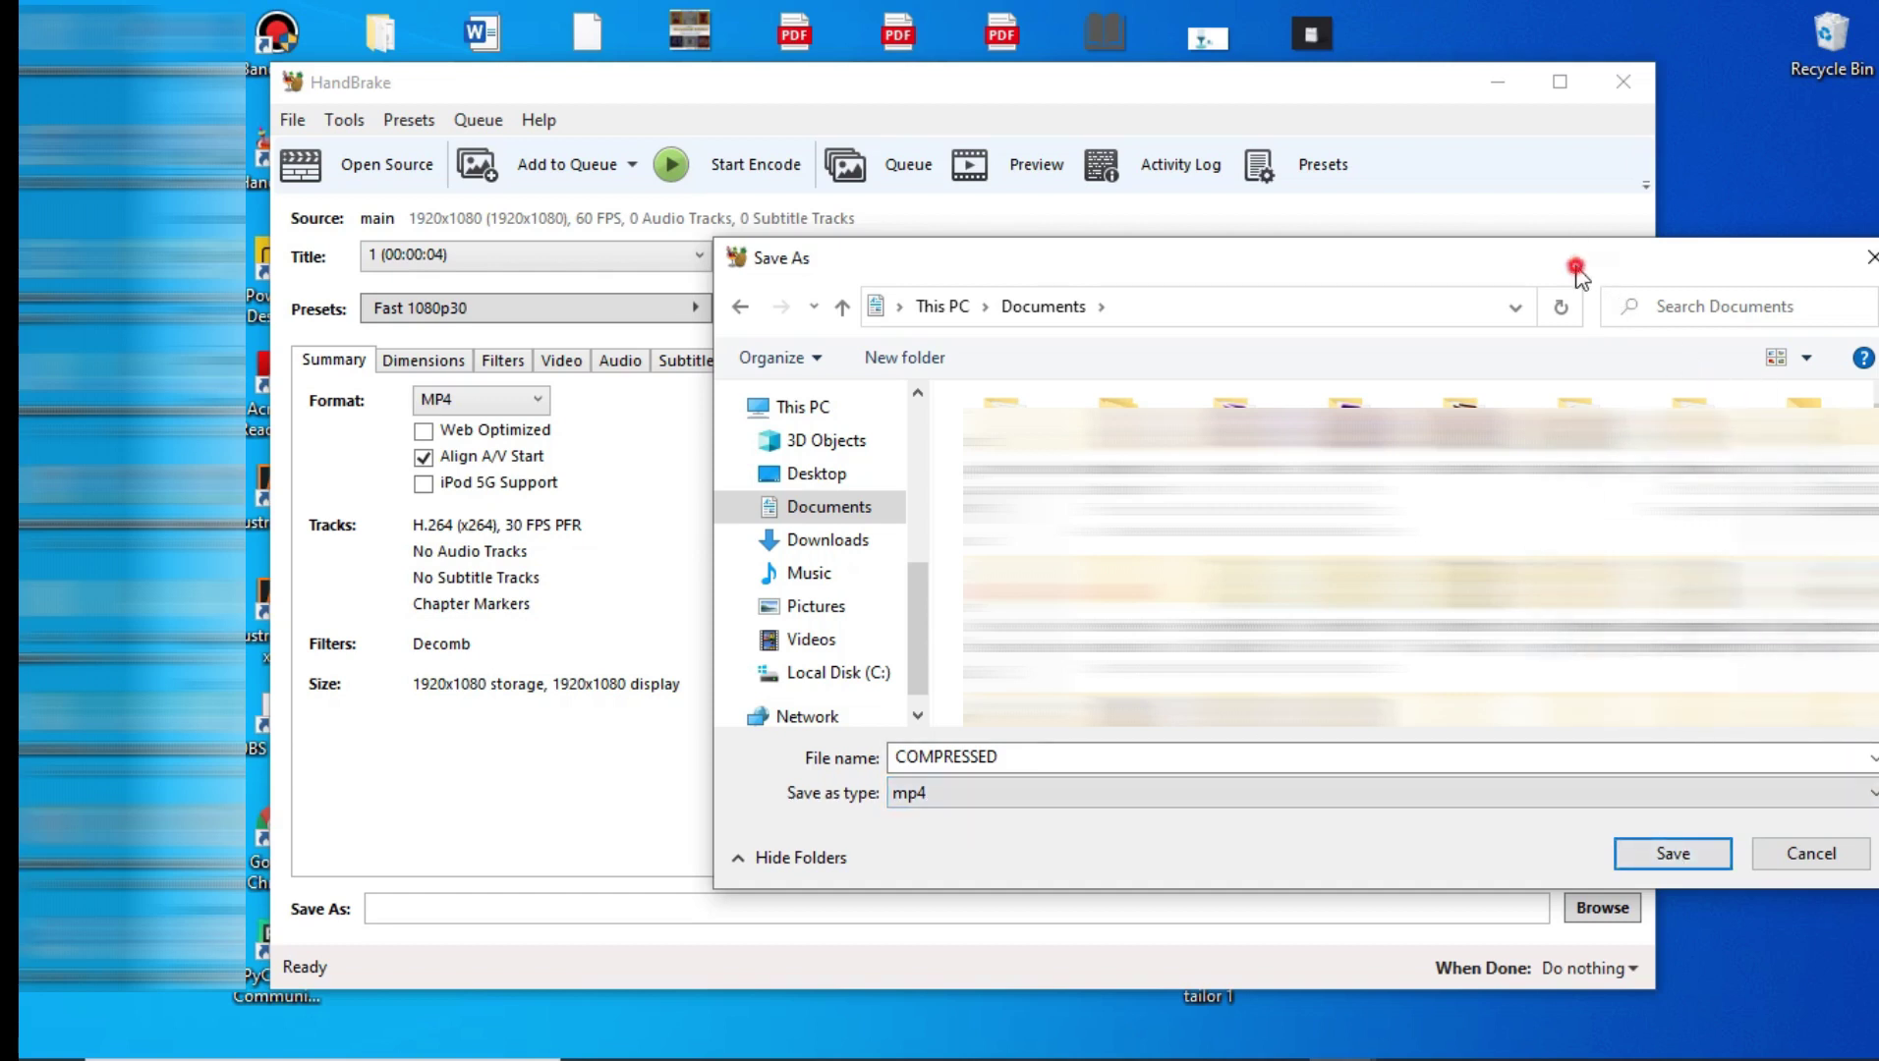
drag(1574, 268, 1469, 95)
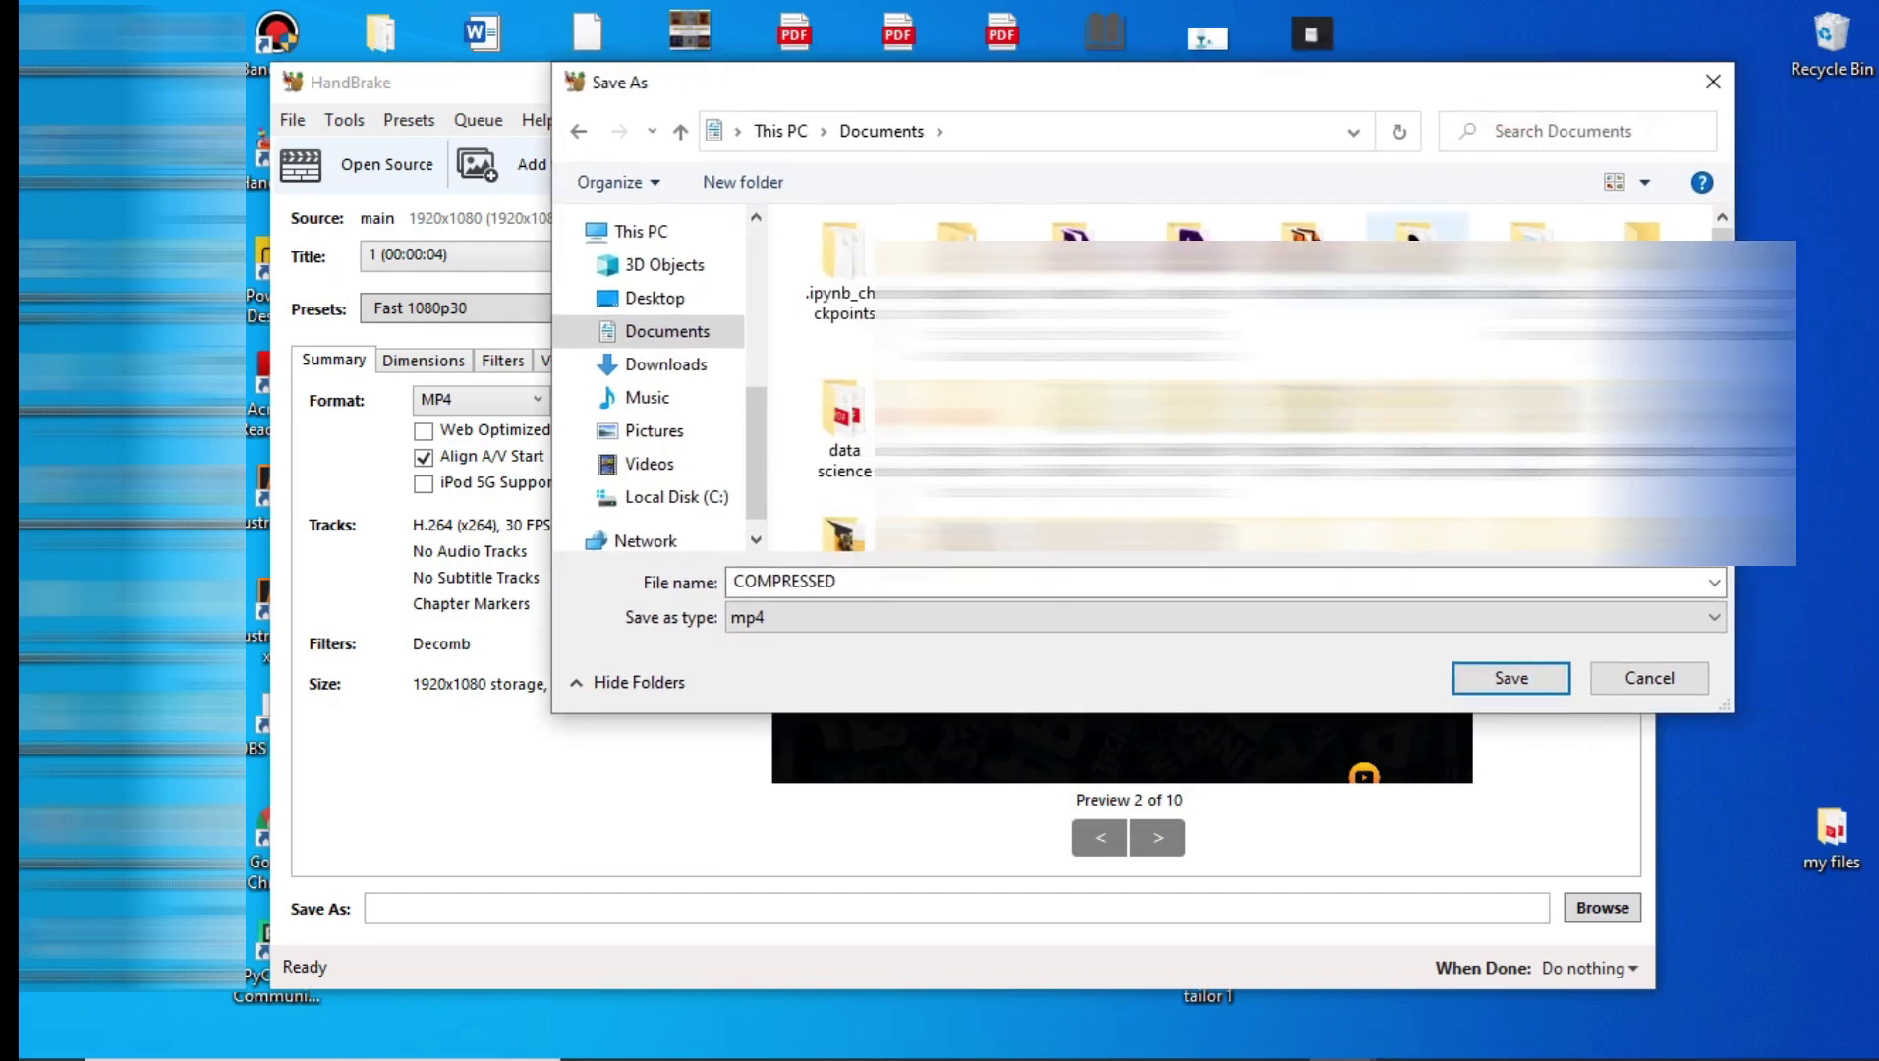
scroll(1140, 383, down, 5)
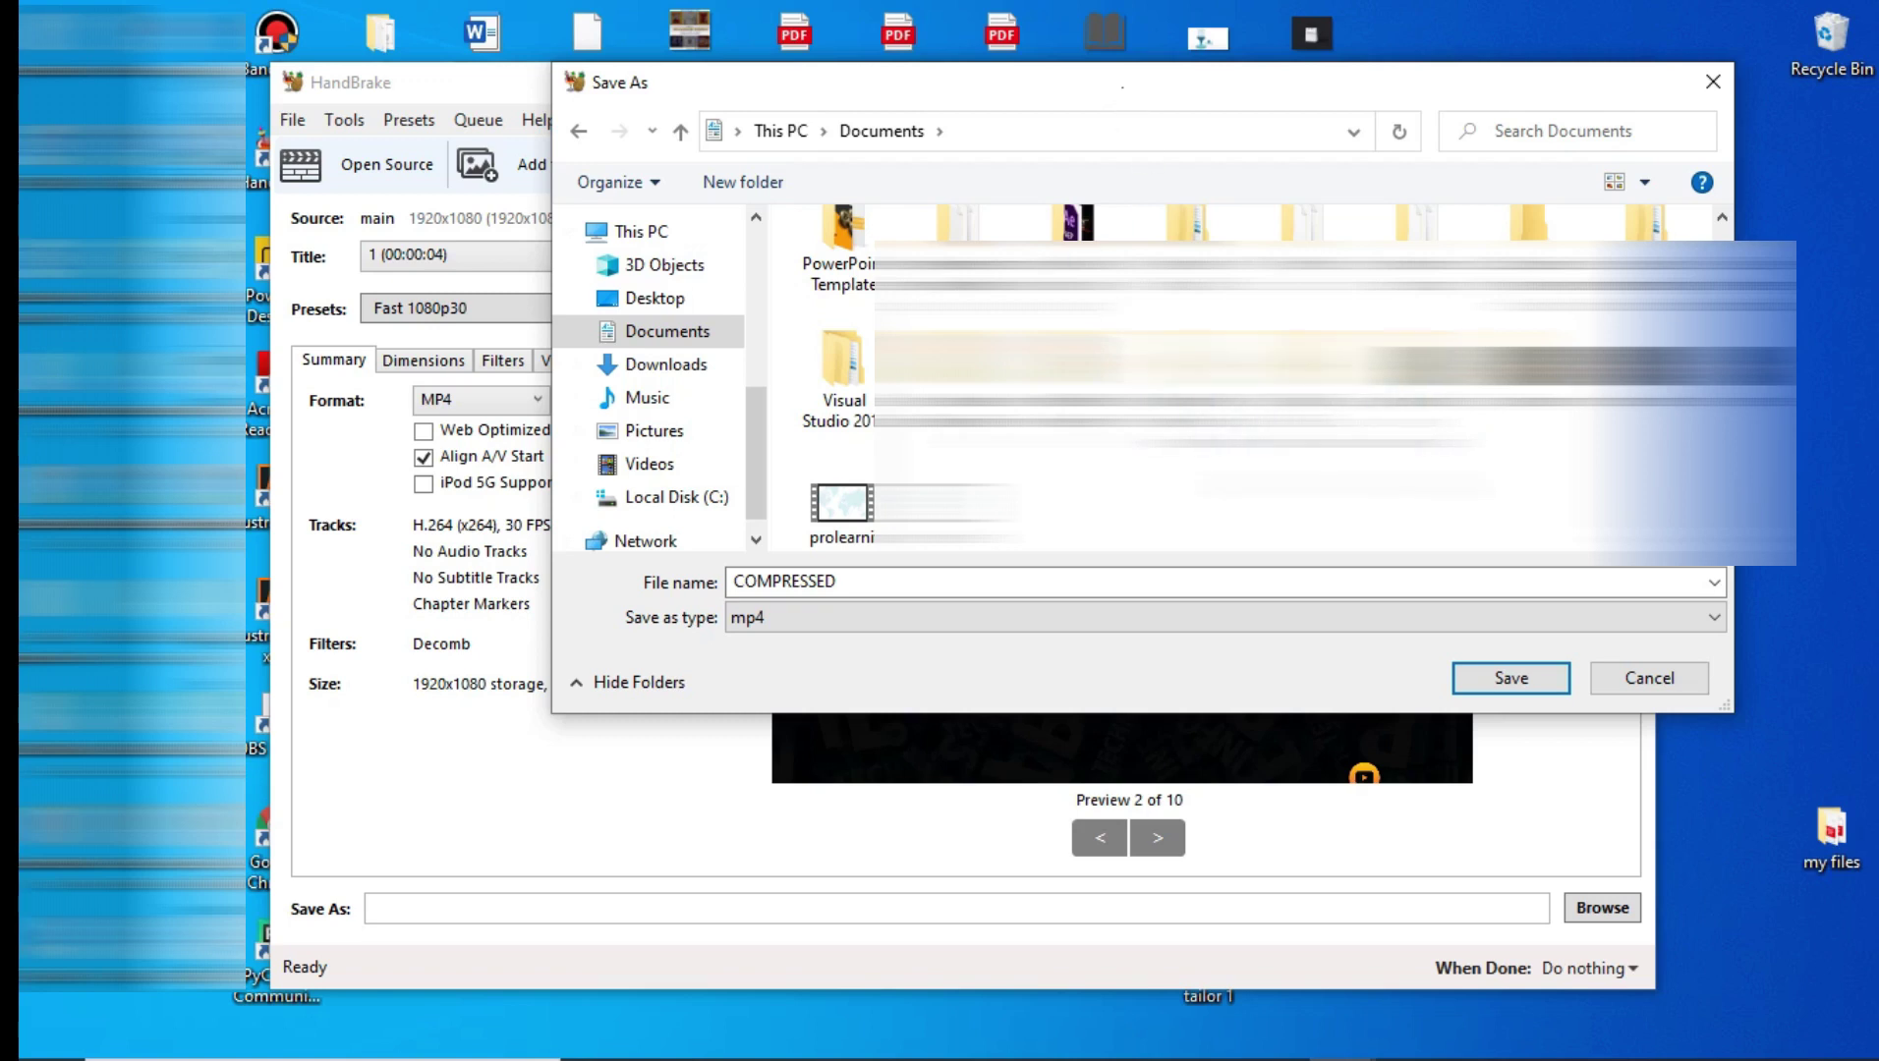
click(1507, 677)
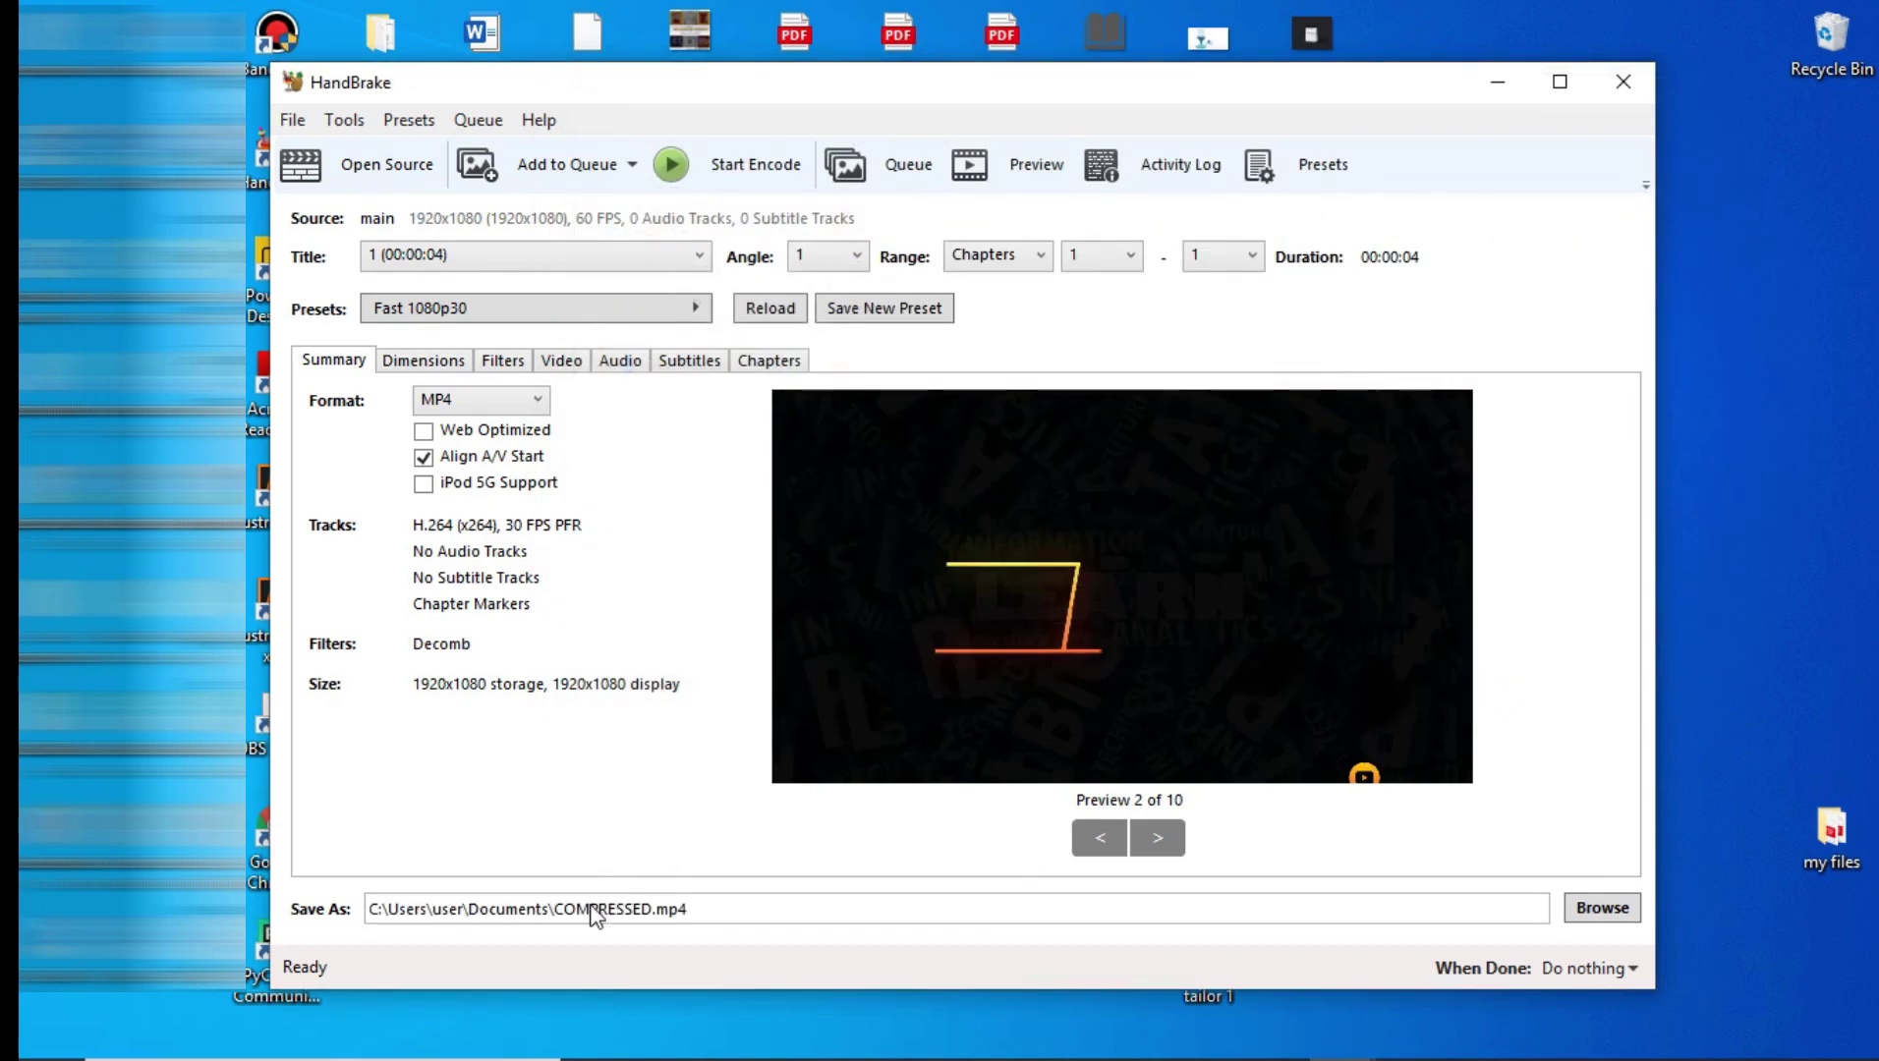
Encode the video to COMPRESSED.mp4 until Queue Finished, then bring up the Documents folder
click(750, 167)
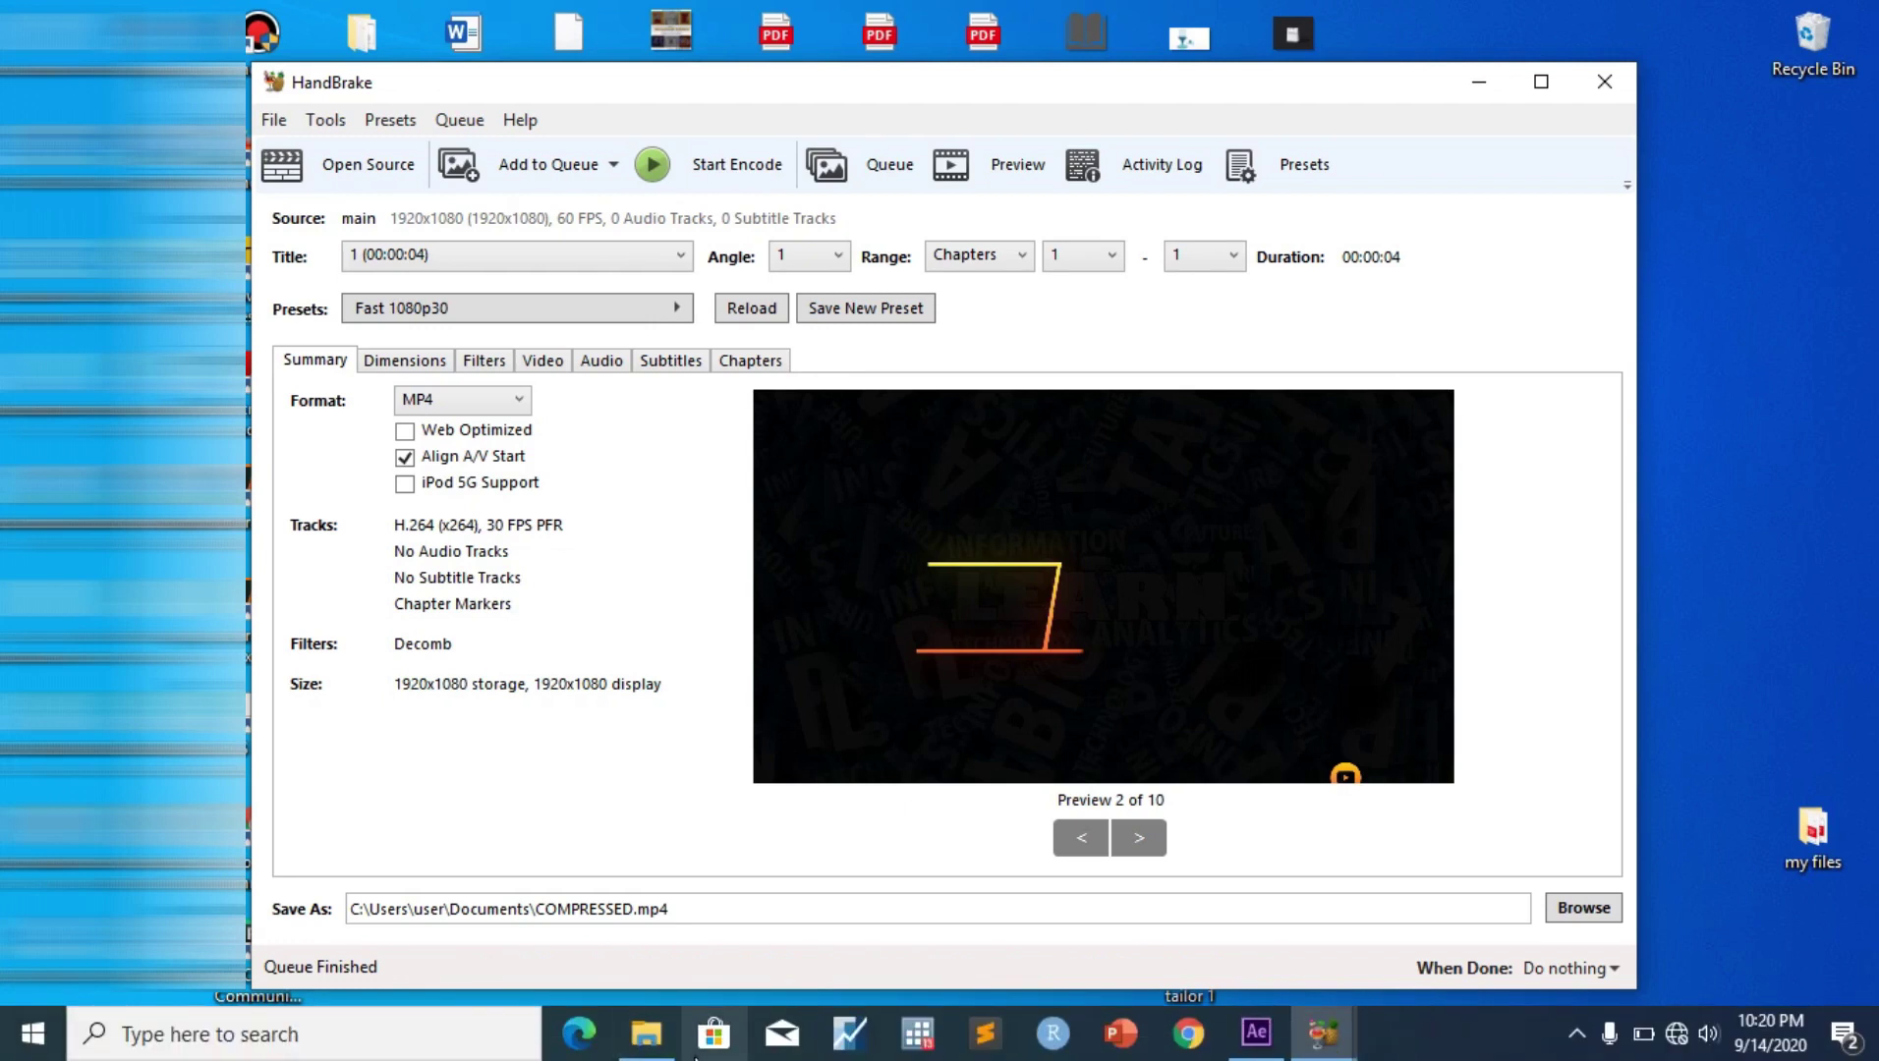
click(644, 1050)
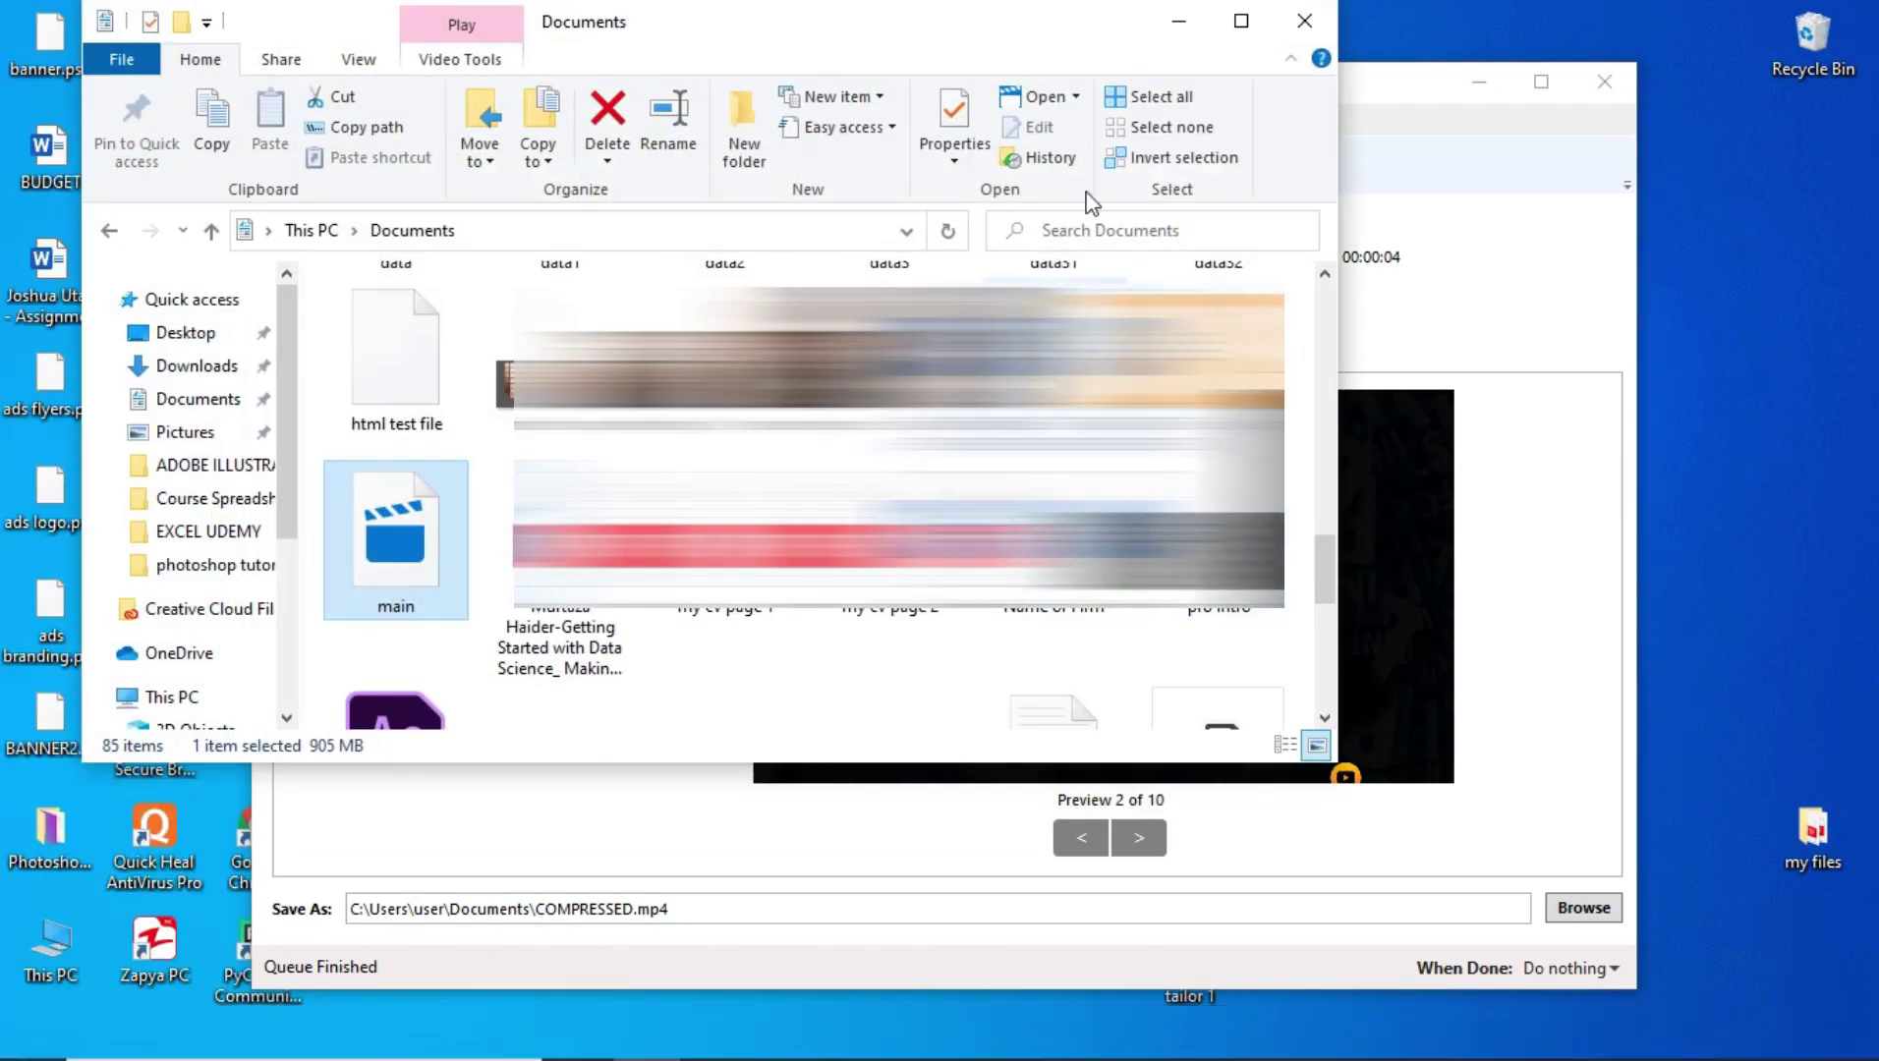
Verify COMPRESSED.mp4 in Documents is 486 KB and four seconds long, versus the 905 MB original
key(super+Up)
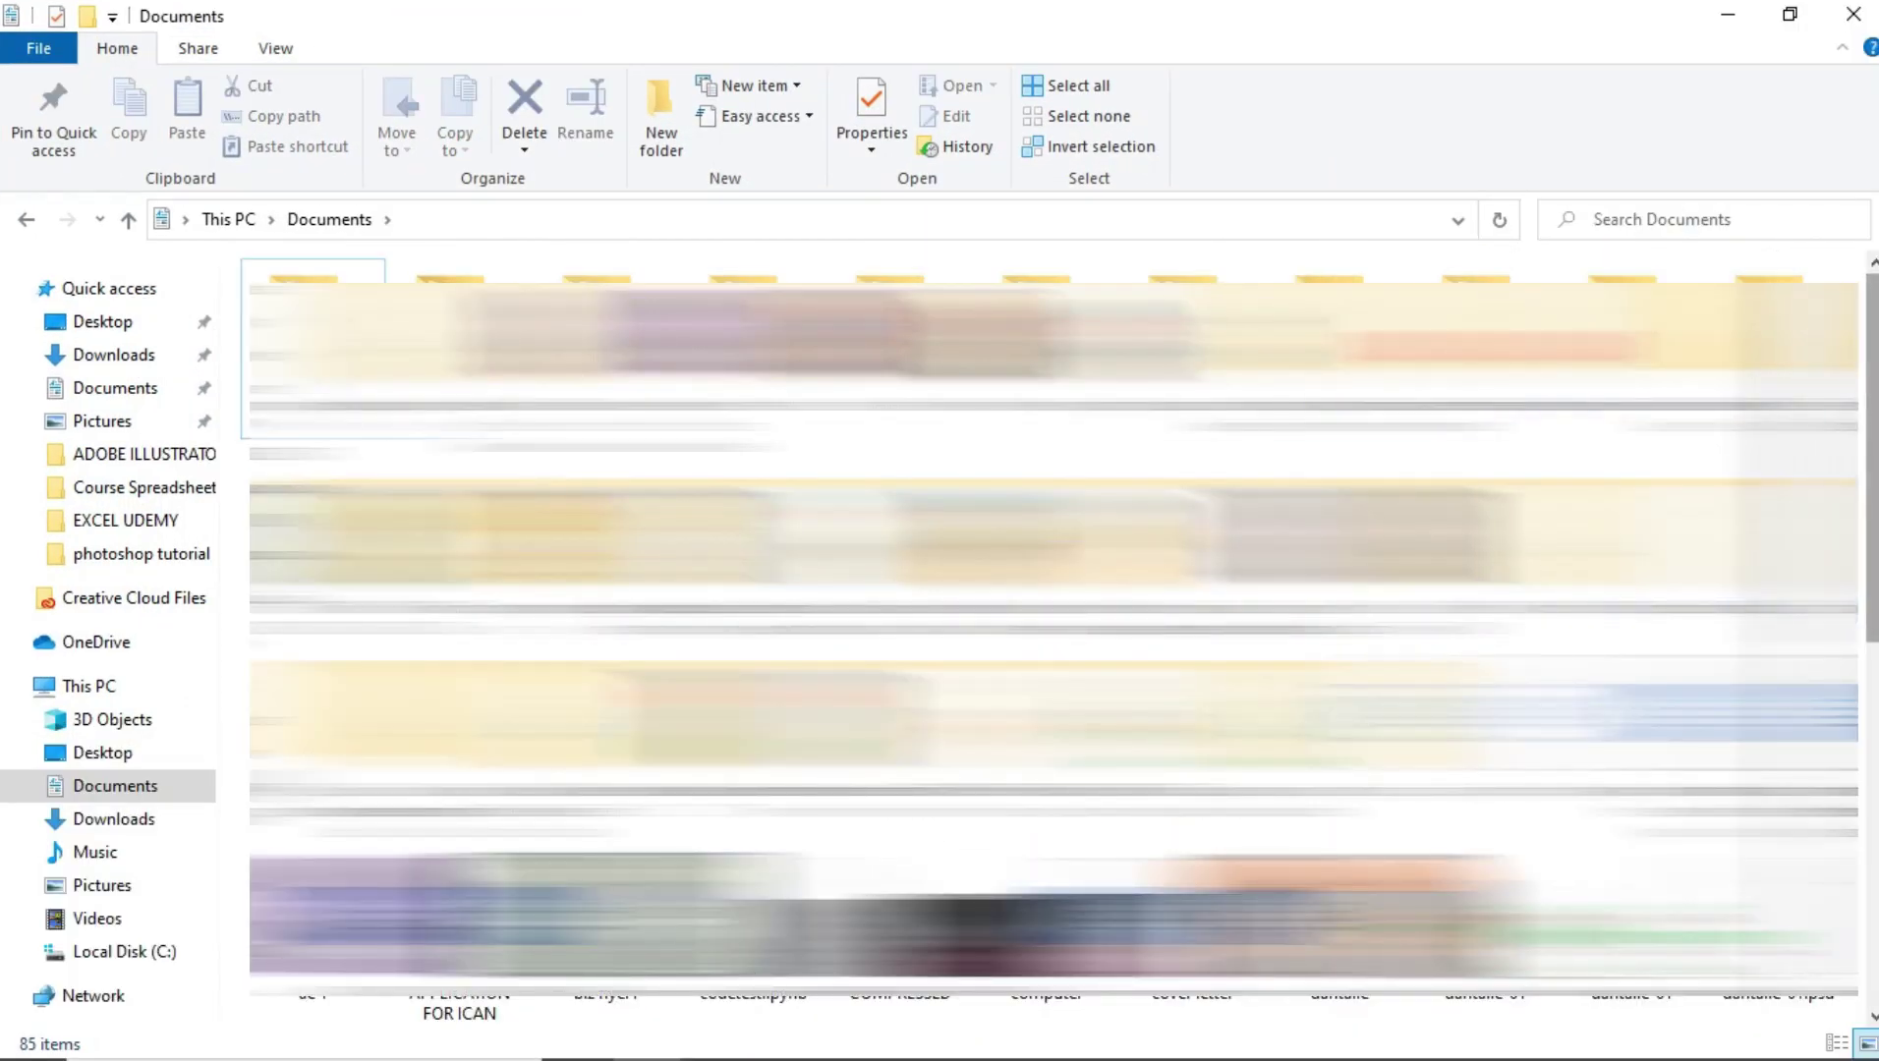
scroll(882, 547, down, 3)
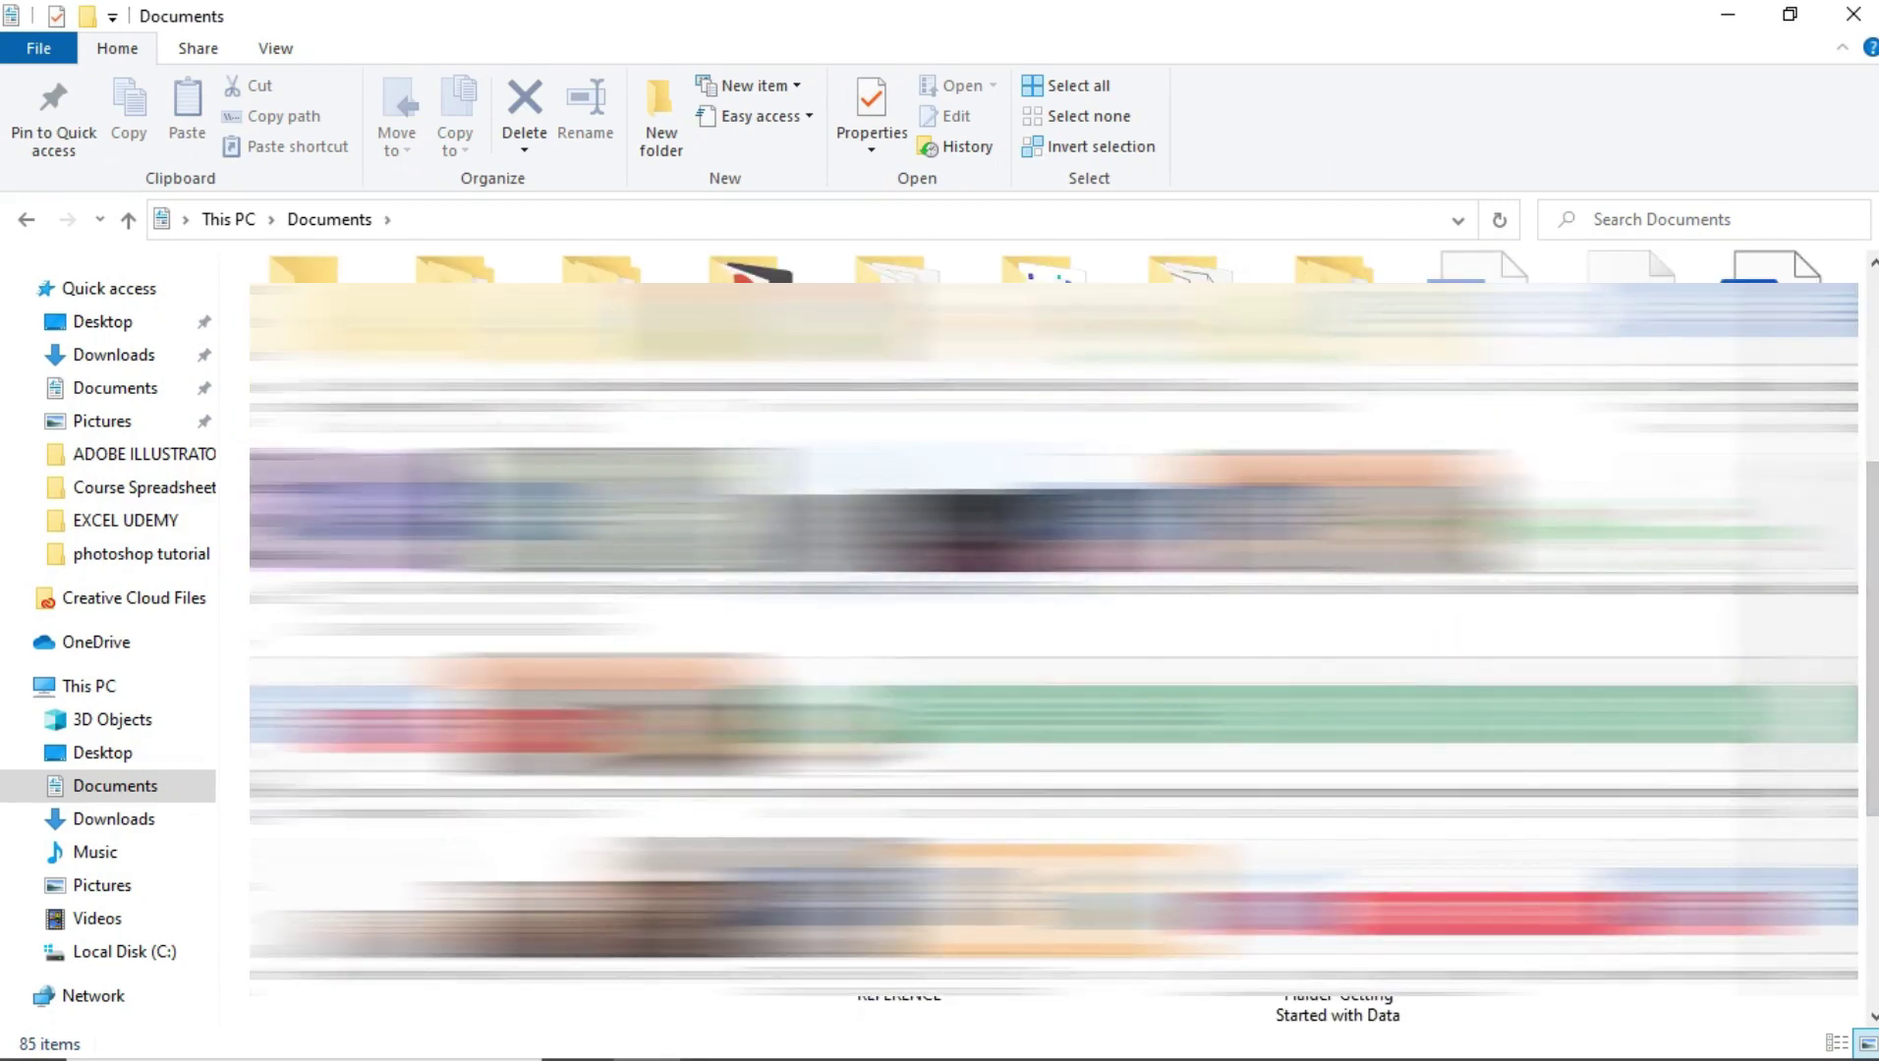
mouse_move(883, 549)
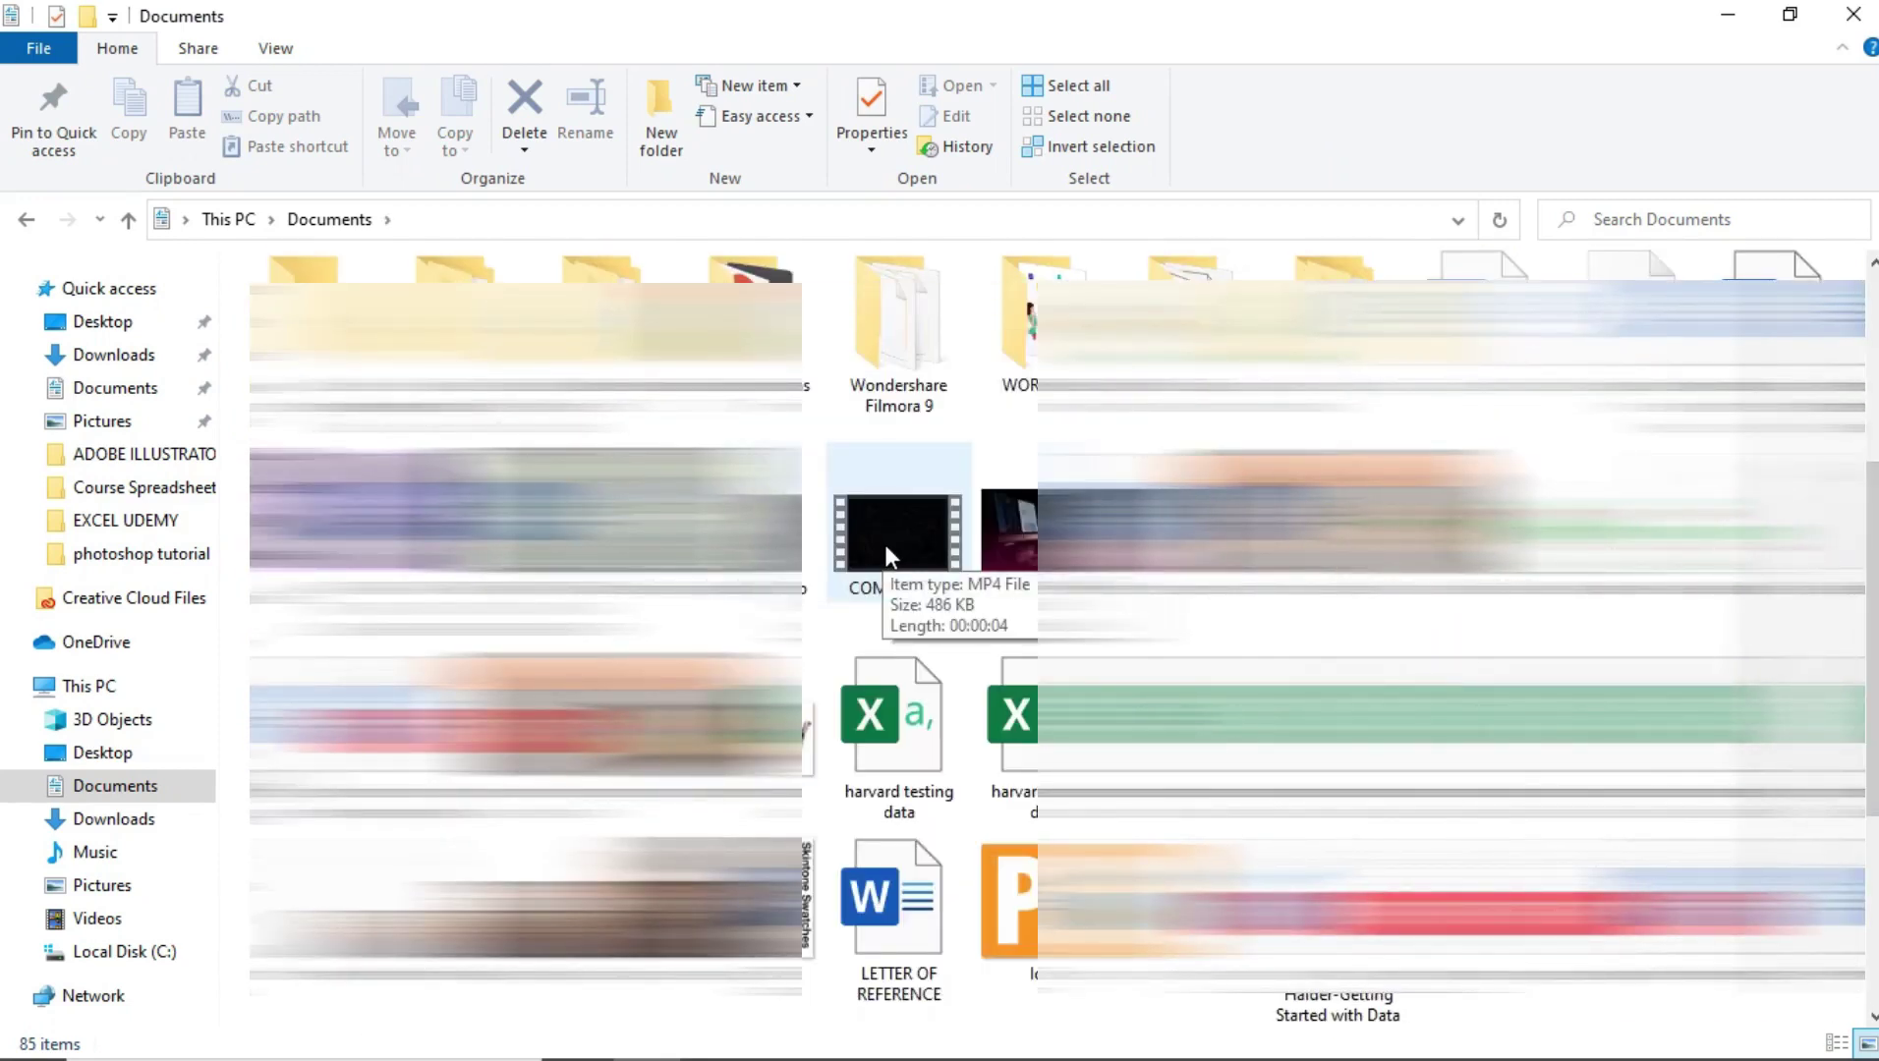
key(XF86MonBrightnessUp)
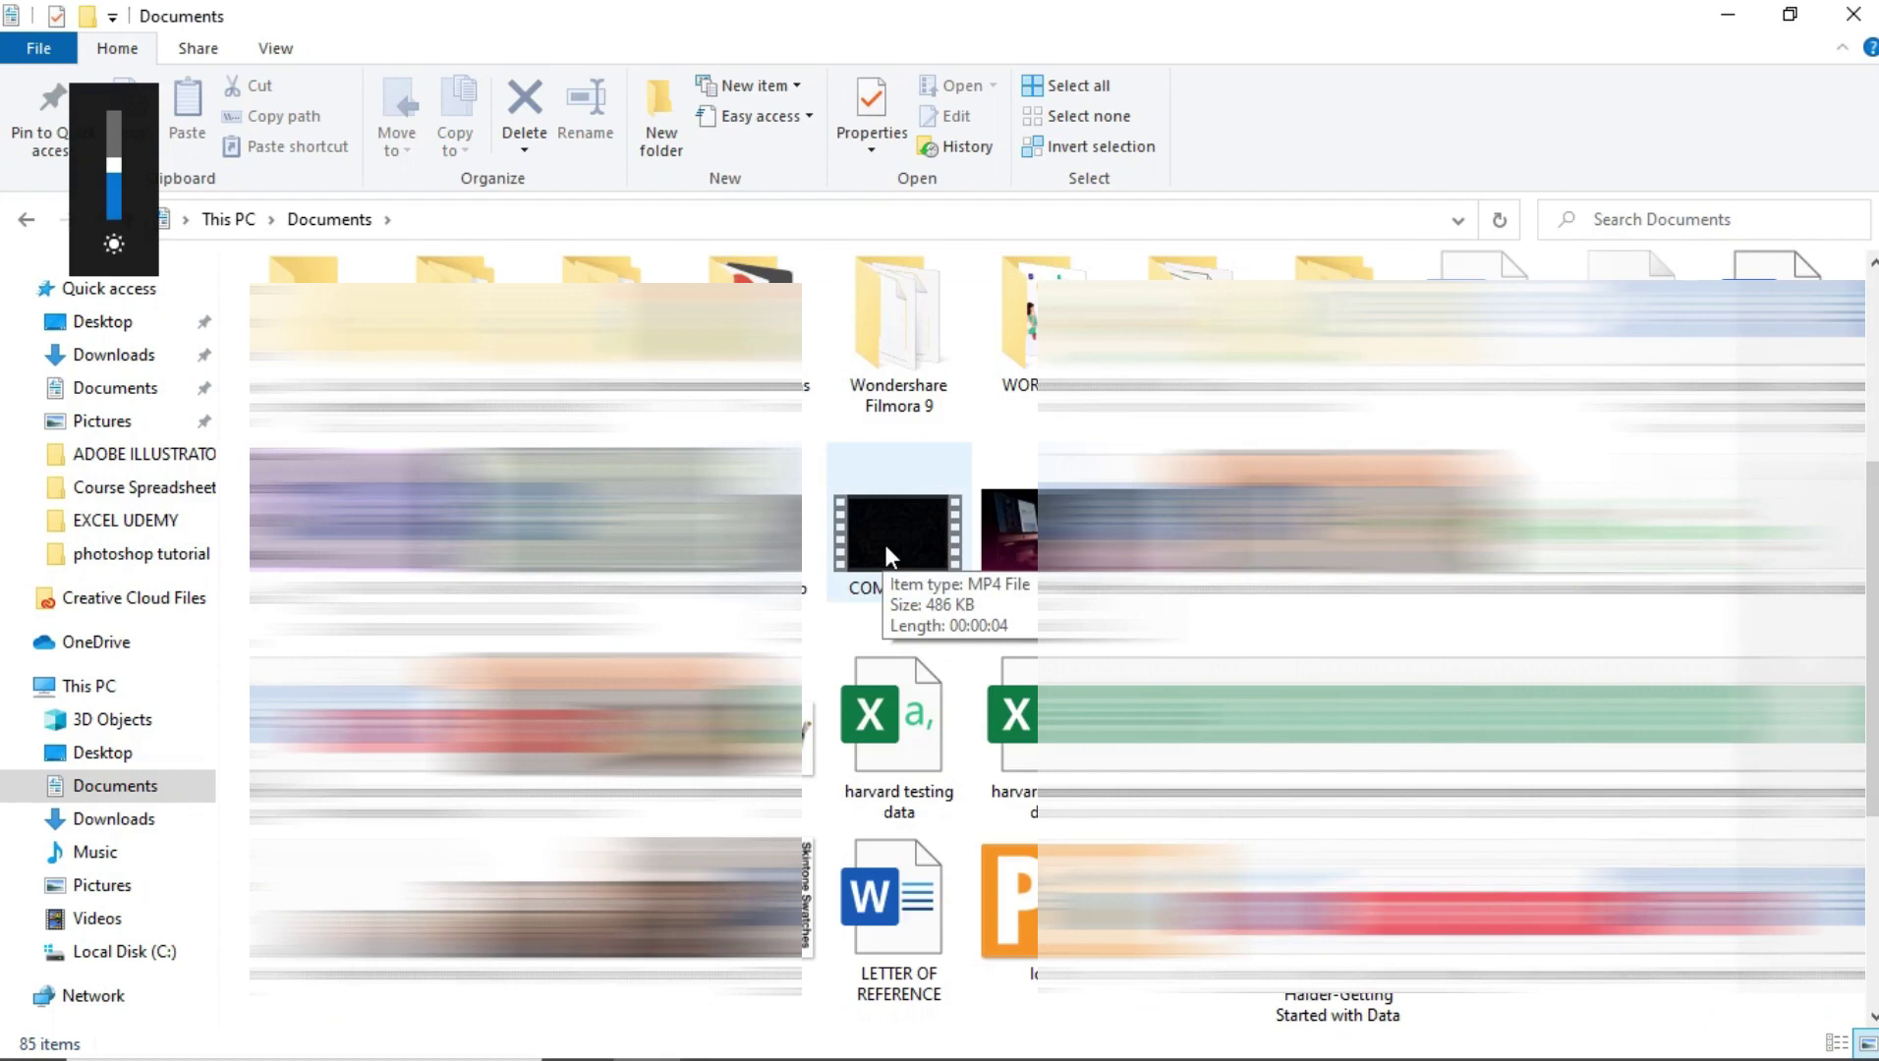
key(XF86MonBrightnessUp)
key(XF86MonBrightnessUp)
key(XF86MonBrightnessUp)
key(XF86MonBrightnessUp)
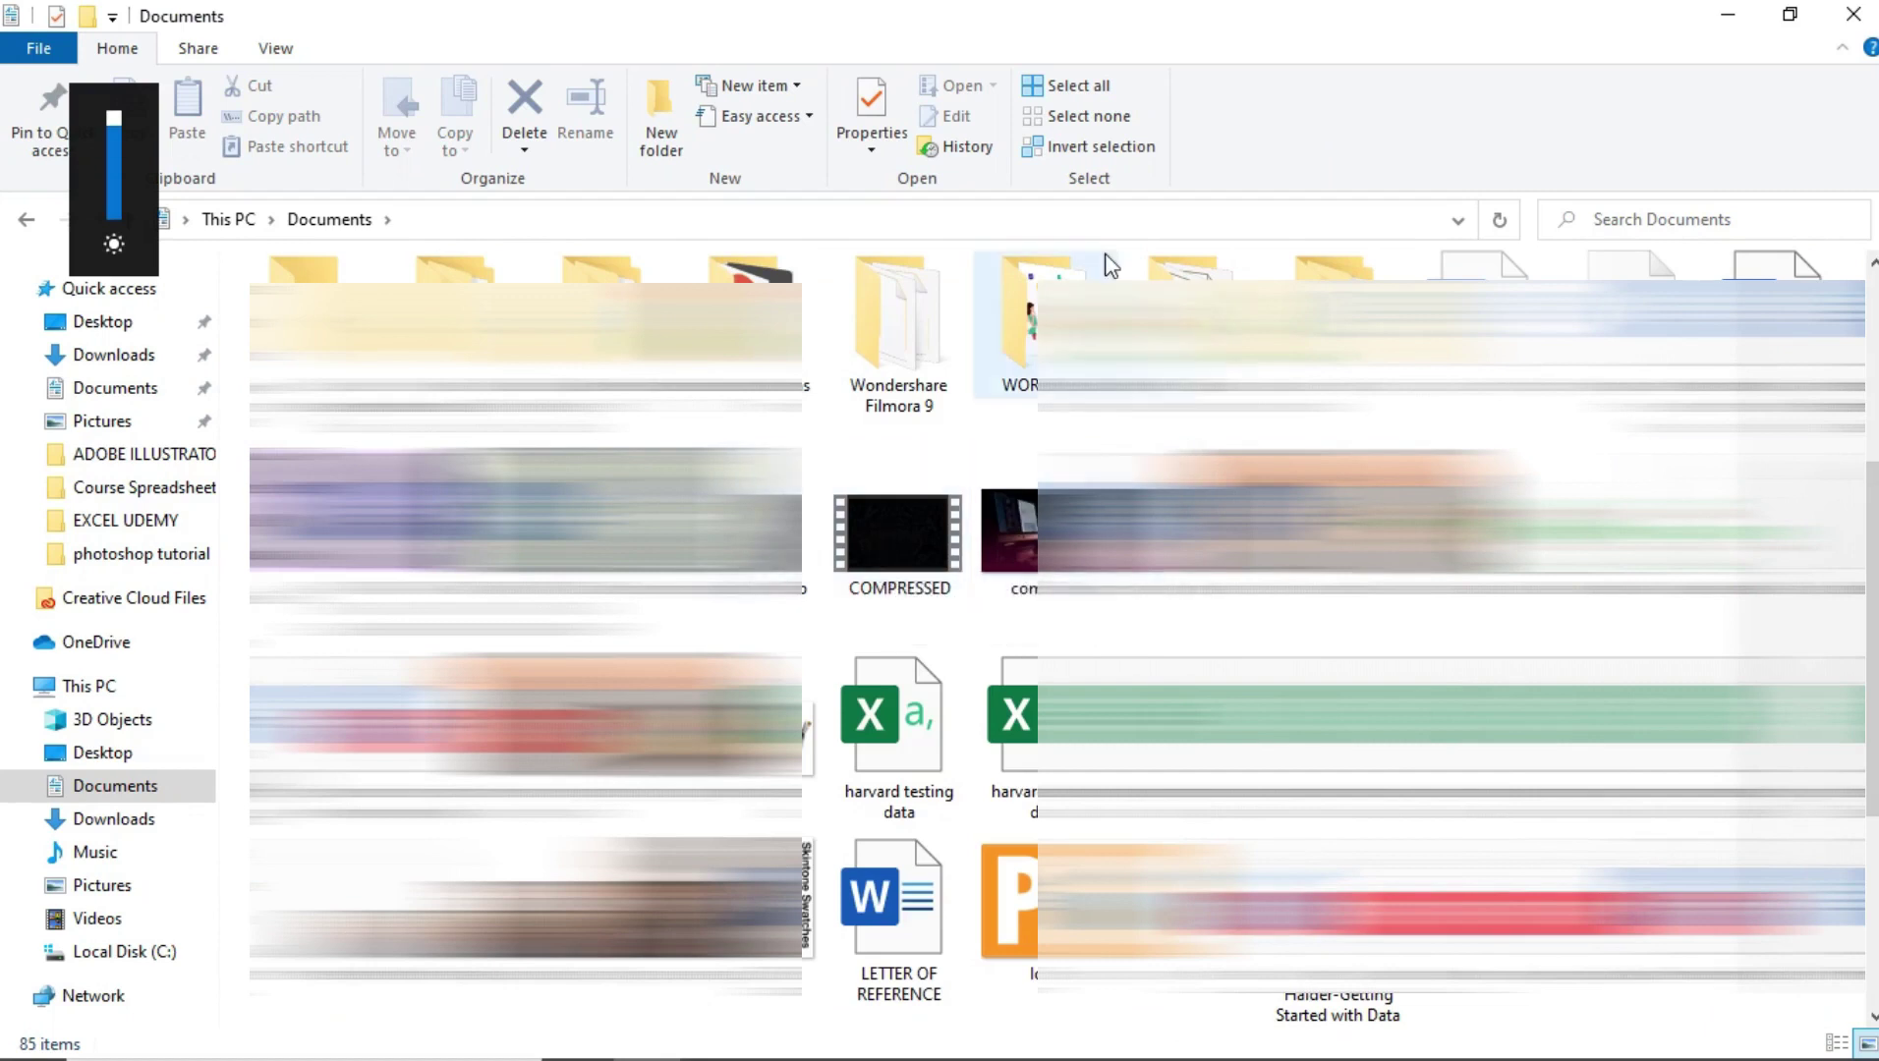
click(879, 537)
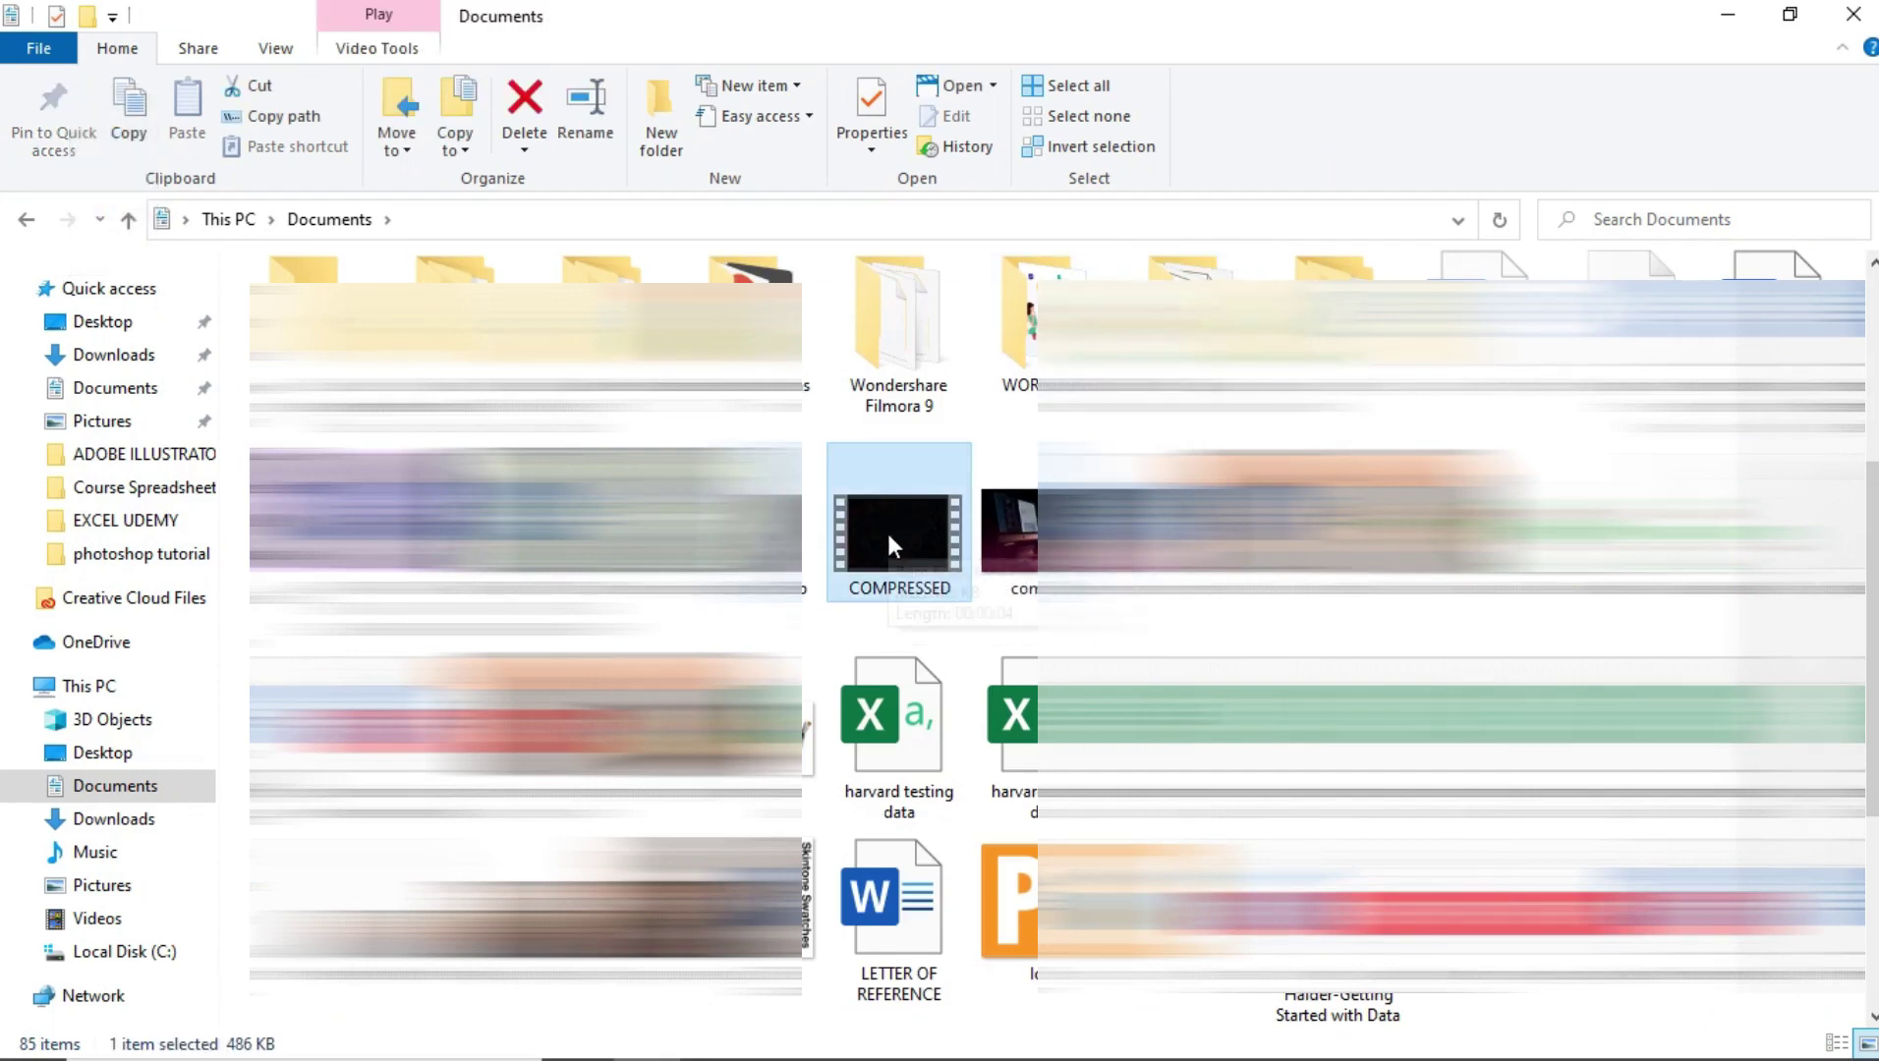